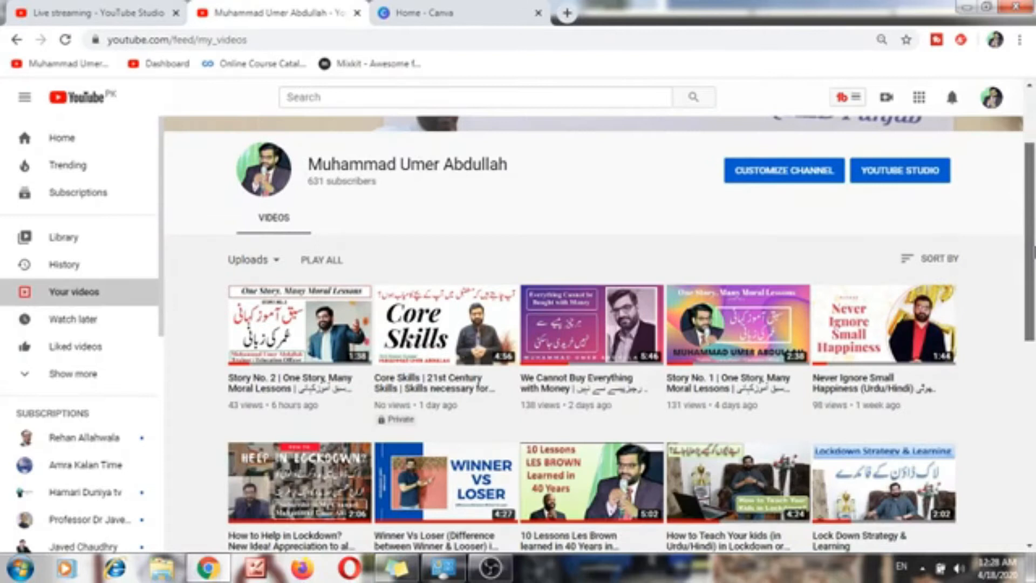
# Step: Open canva.com in a new browser tab
pyautogui.scroll(-1, 599, 335)
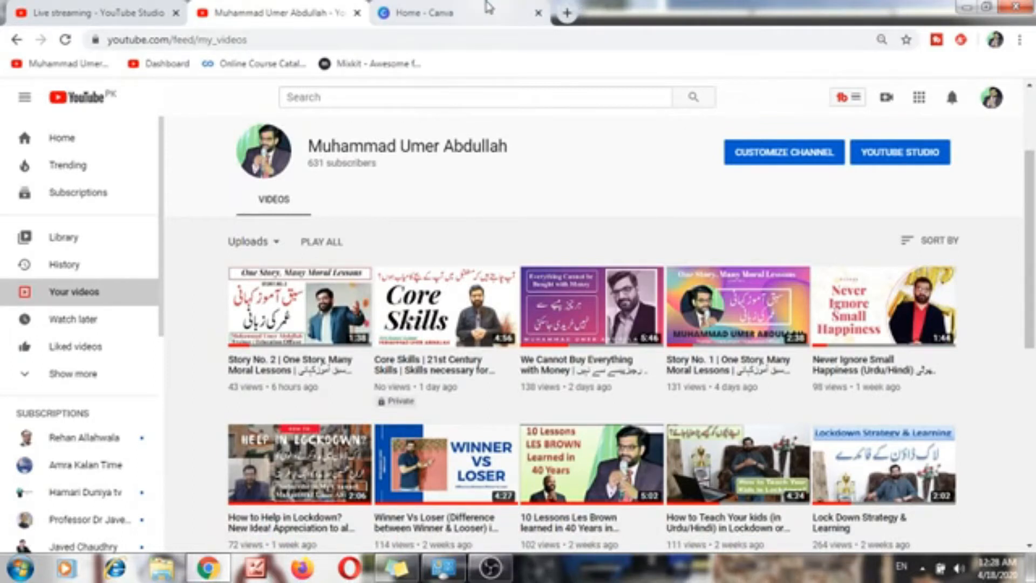
pyautogui.click(567, 13)
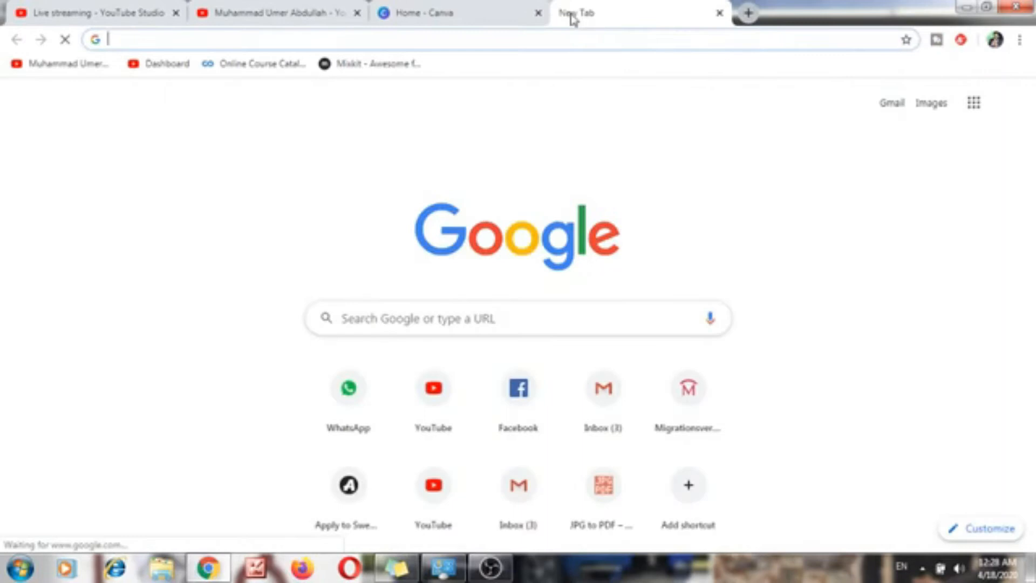
pyautogui.write('canva.com')
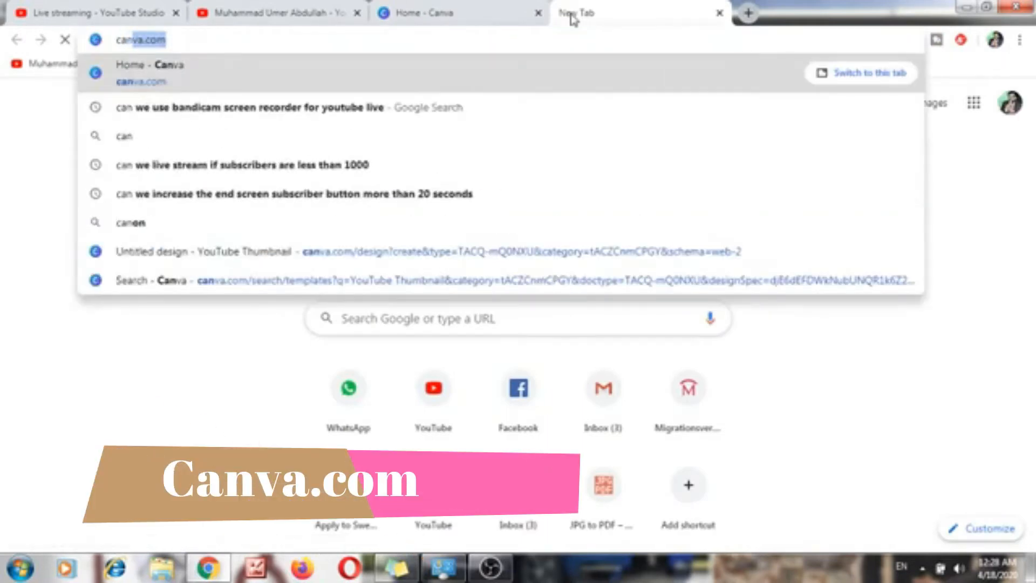
pyautogui.press('Right')
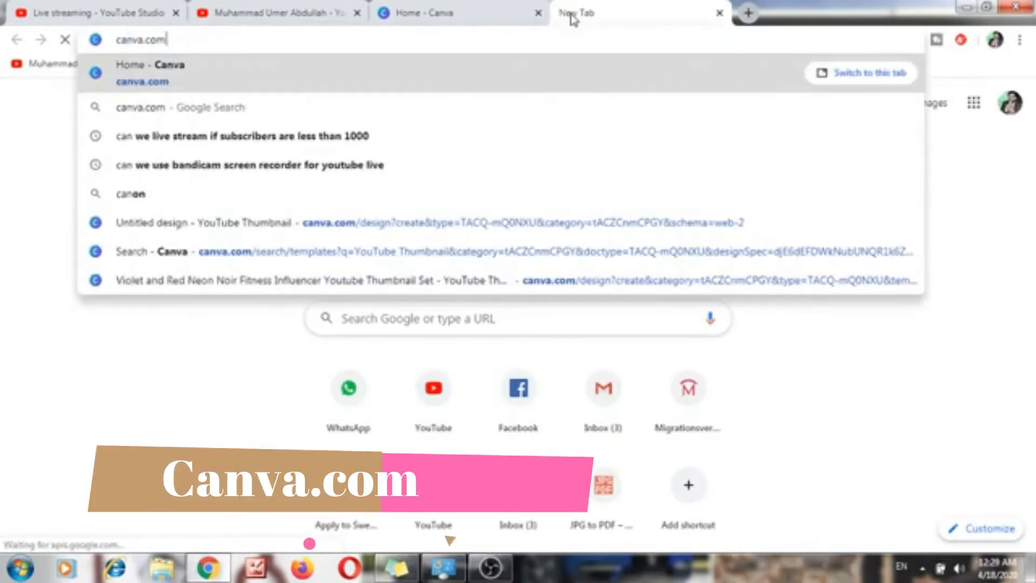
pyautogui.press('Return')
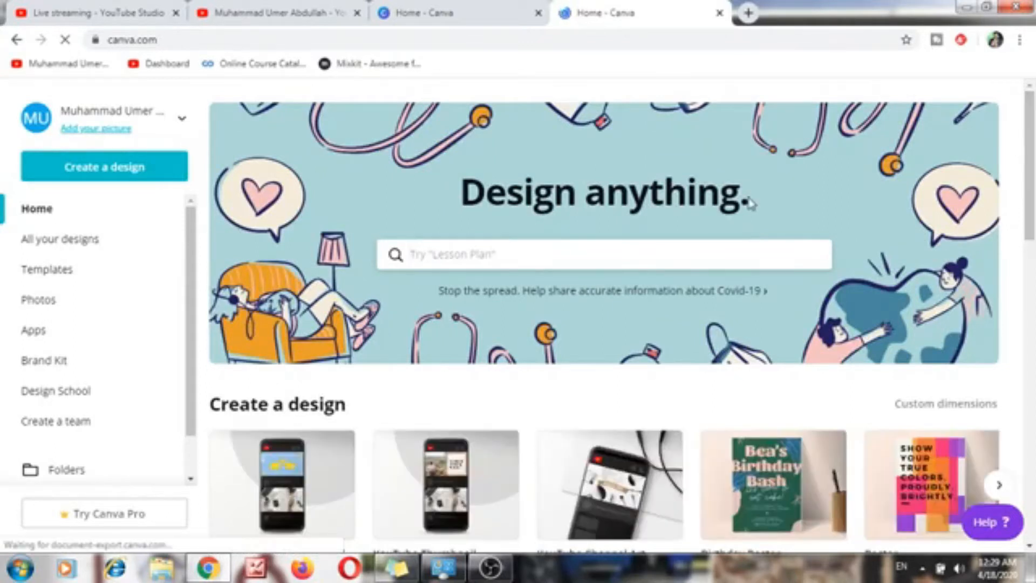
# Step: Search the design templates for the YouTube Thumbnail type
pyautogui.click(694, 262)
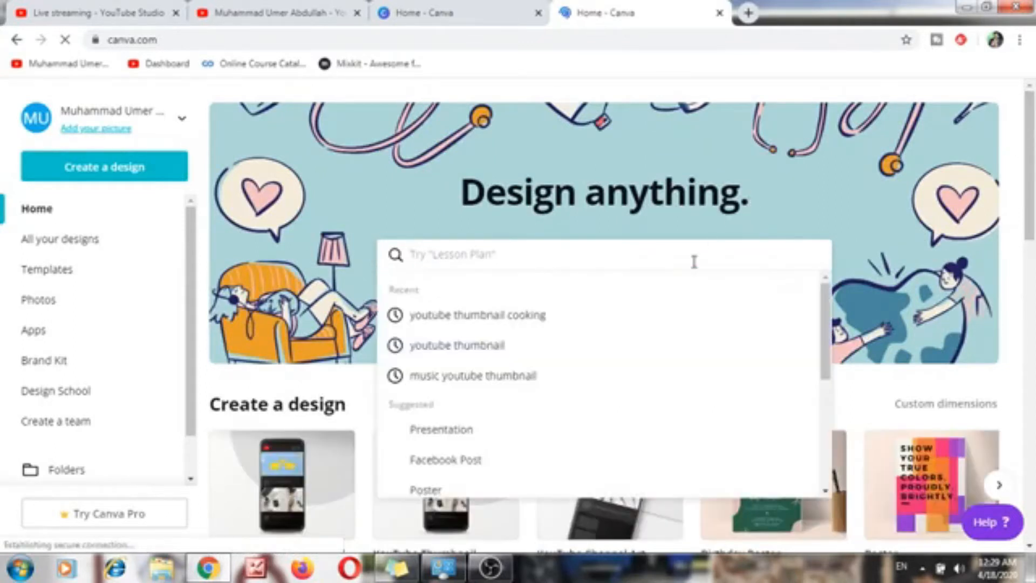
pyautogui.write('You')
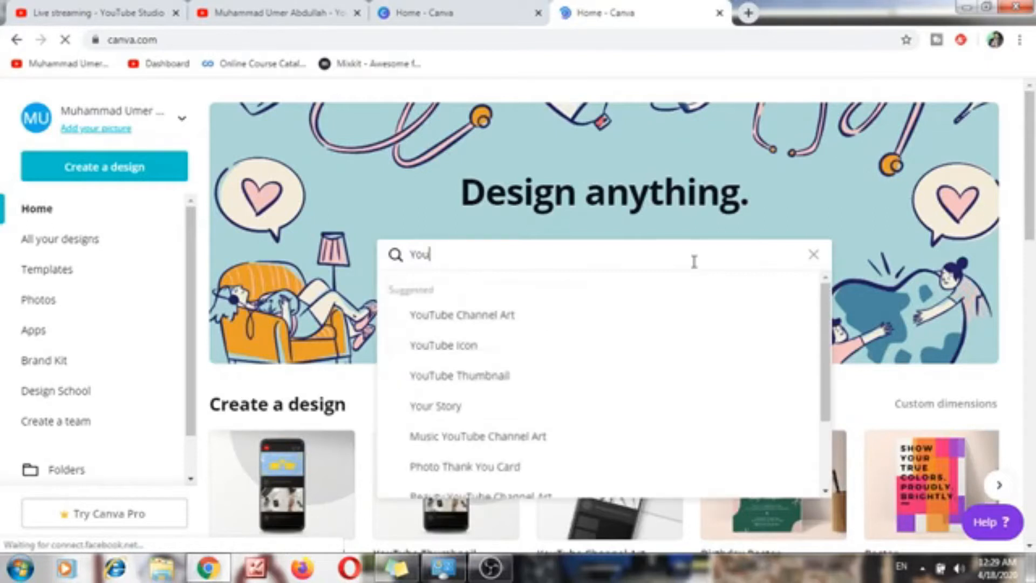
pyautogui.write('T')
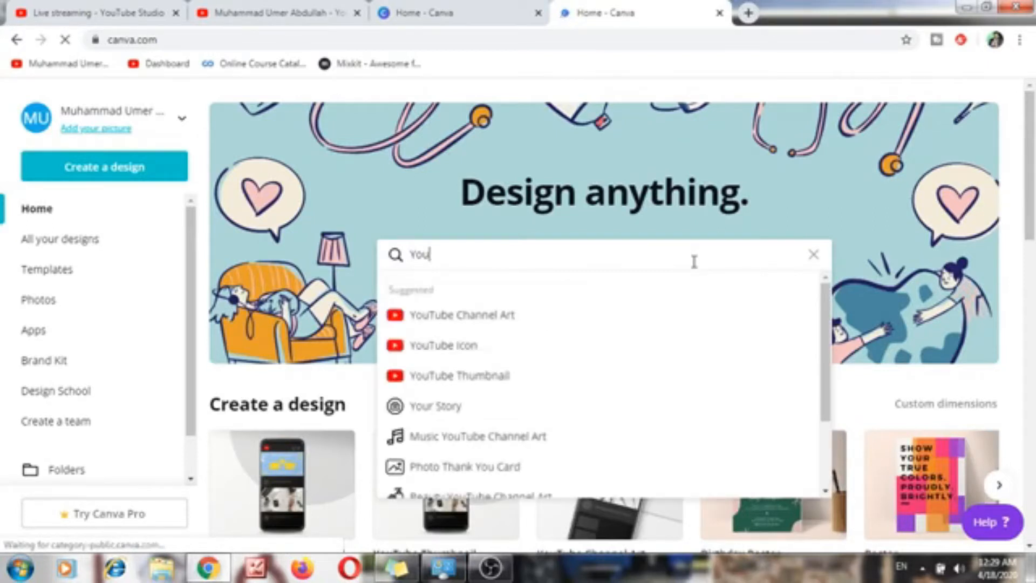
pyautogui.press('Down')
pyautogui.press('Down')
pyautogui.press('Down')
pyautogui.press('Return')
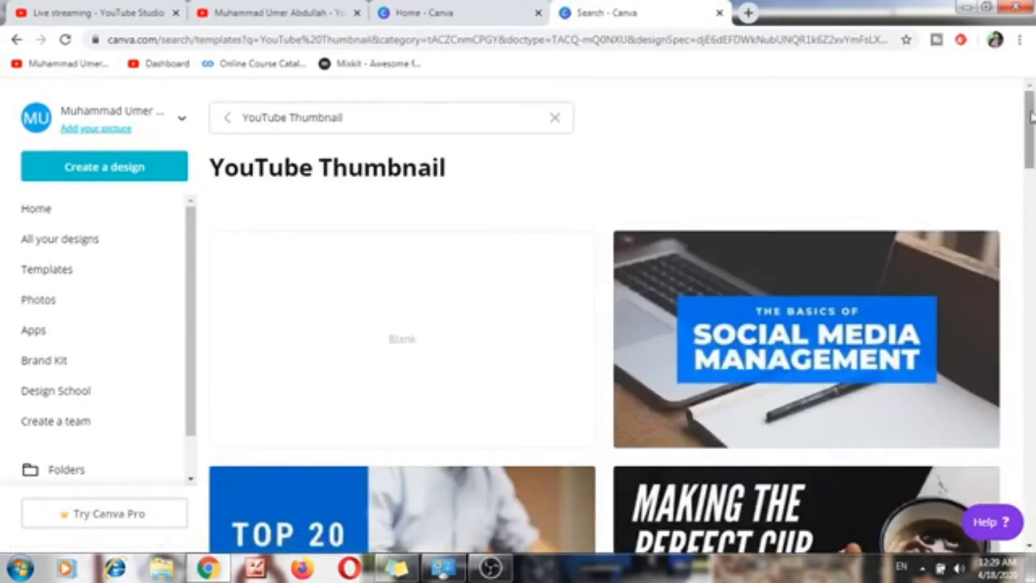
# Step: Open the orange "My Top Baking Tips" thumbnail template for editing and shift its title text group slightly upward
pyautogui.moveTo(1031, 118)
pyautogui.mouseDown()
pyautogui.moveTo(1032, 241)
pyautogui.moveTo(1031, 210)
pyautogui.mouseUp()
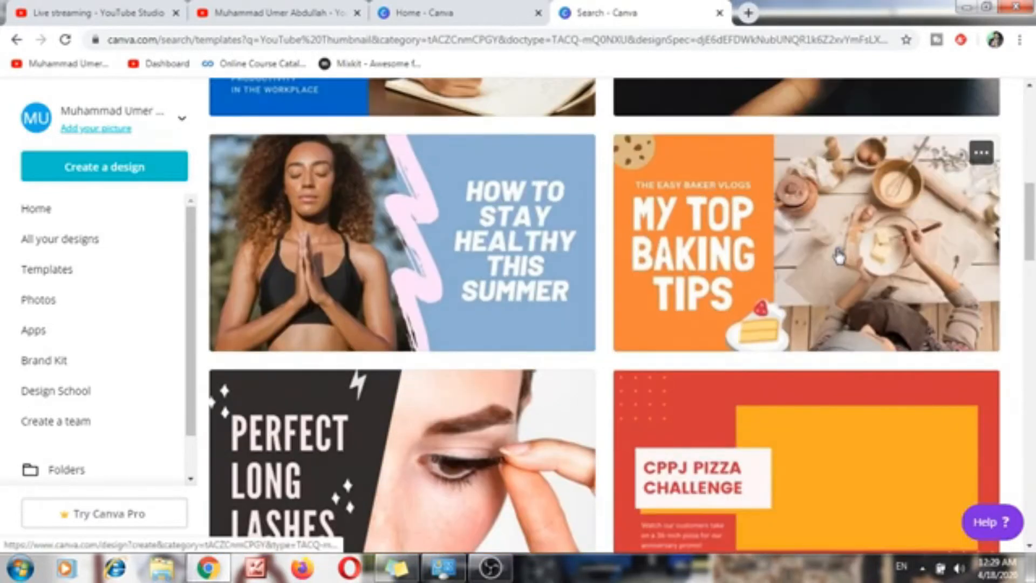
pyautogui.click(838, 256)
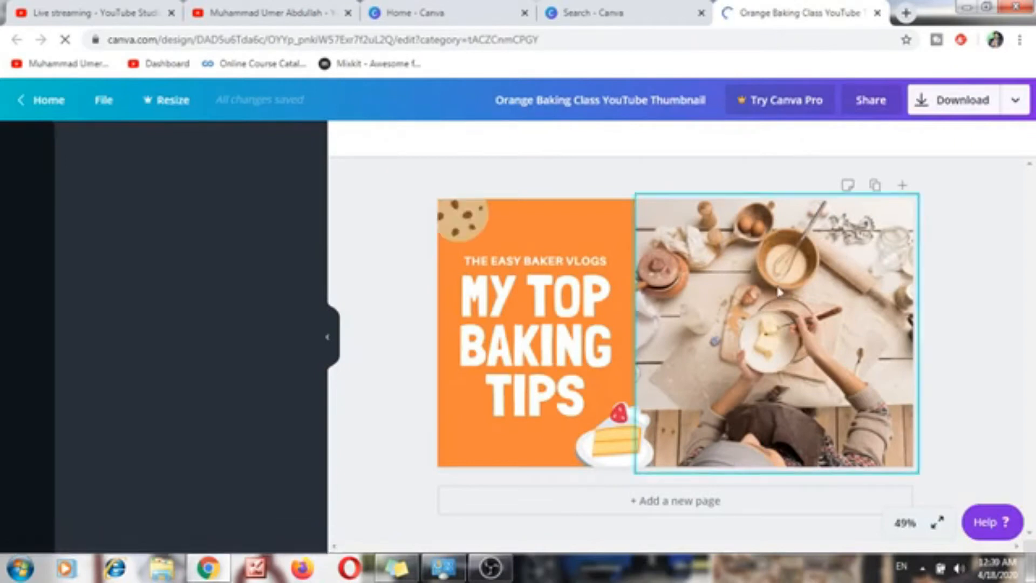
pyautogui.click(576, 310)
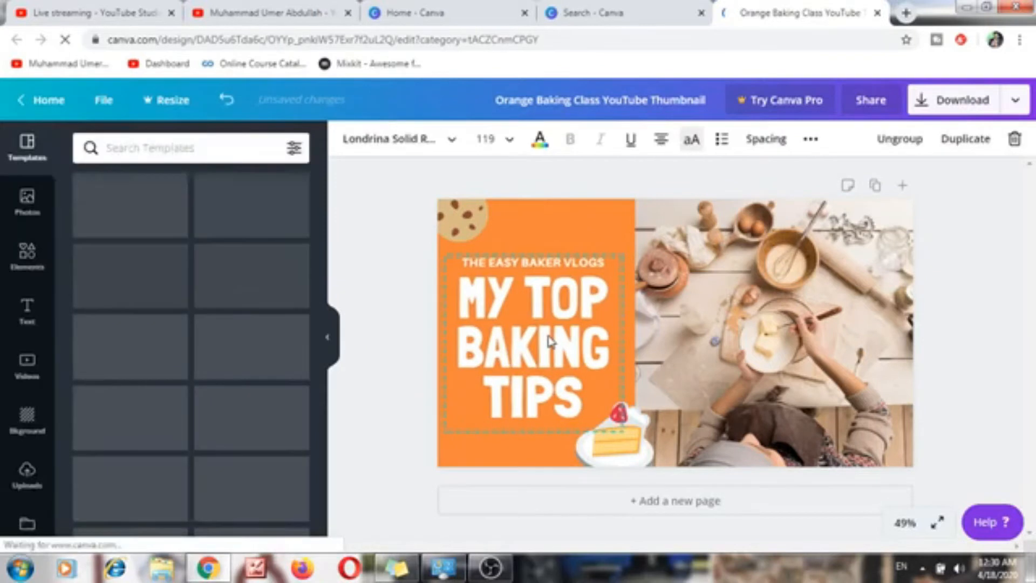
pyautogui.moveTo(548, 341); pyautogui.dragTo(552, 331)
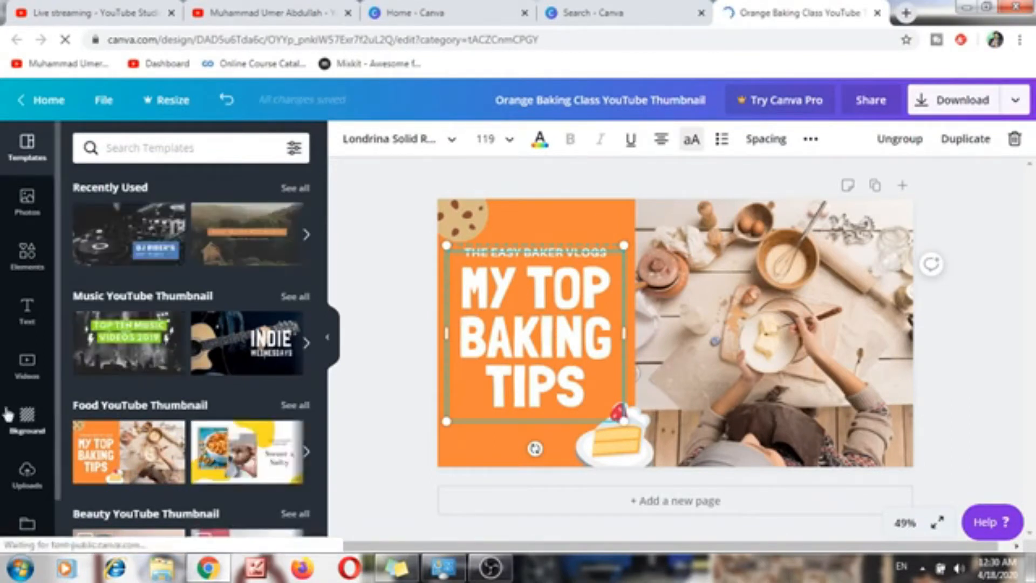
# Step: Upload the WhatsApp sponsor poster image from the Rizq folder and replace the template's baking photo with it
pyautogui.click(27, 474)
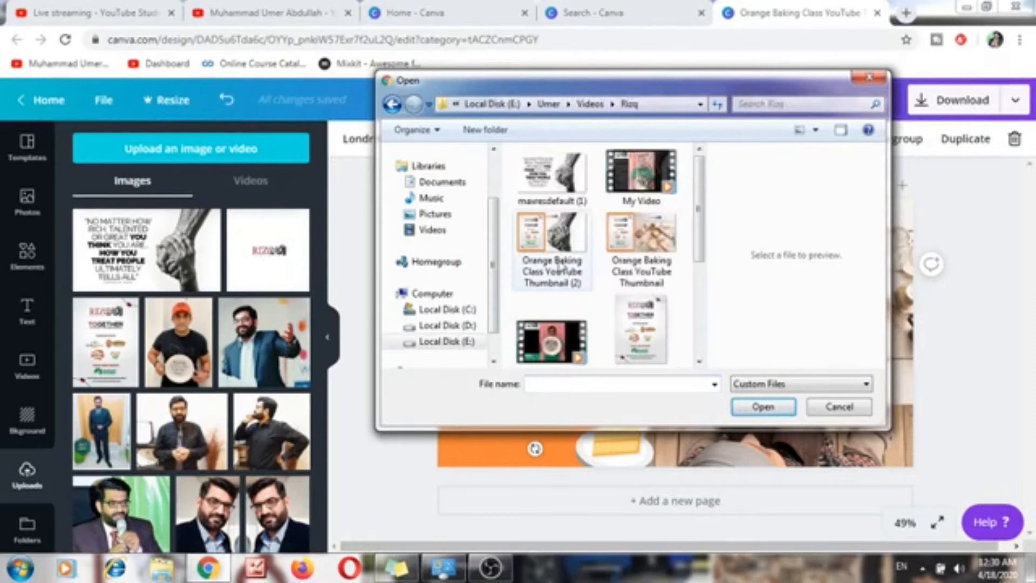
pyautogui.click(640, 329)
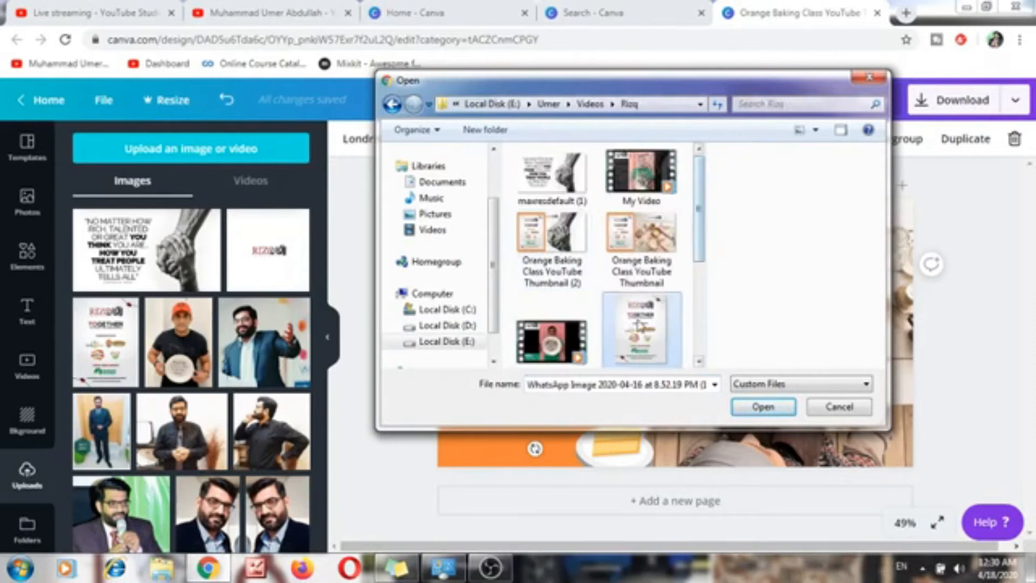
pyautogui.click(761, 407)
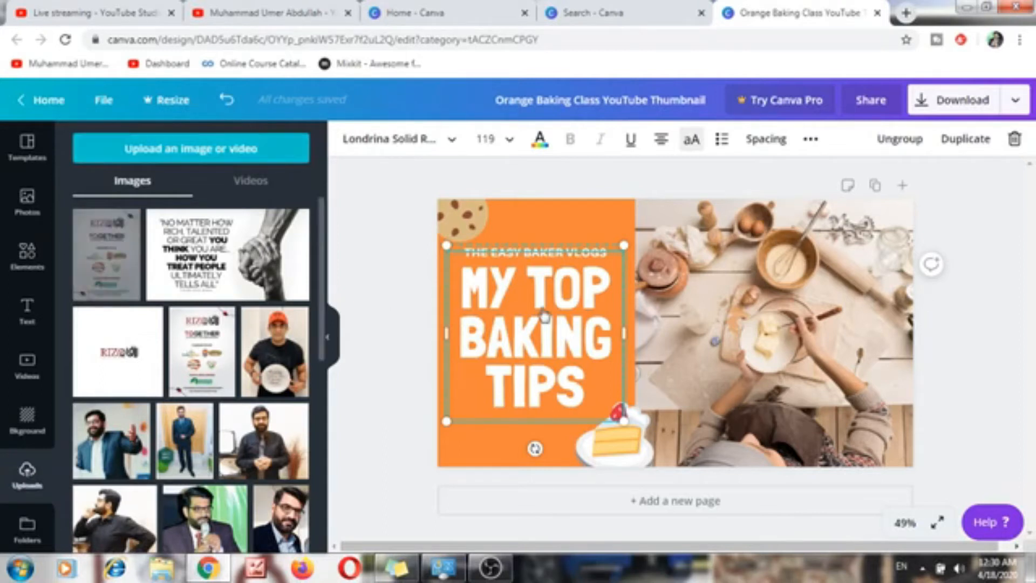
pyautogui.moveTo(544, 315); pyautogui.dragTo(703, 287)
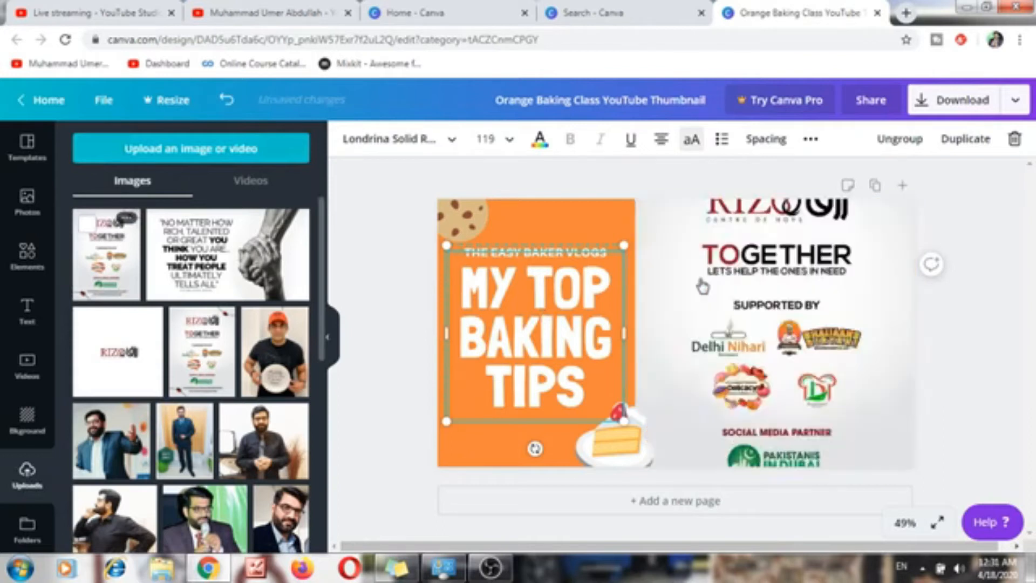
# Step: Shrink the sponsor poster and position it inside the right part of the thumbnail with an orange margin around it
pyautogui.moveTo(702, 287); pyautogui.dragTo(704, 303)
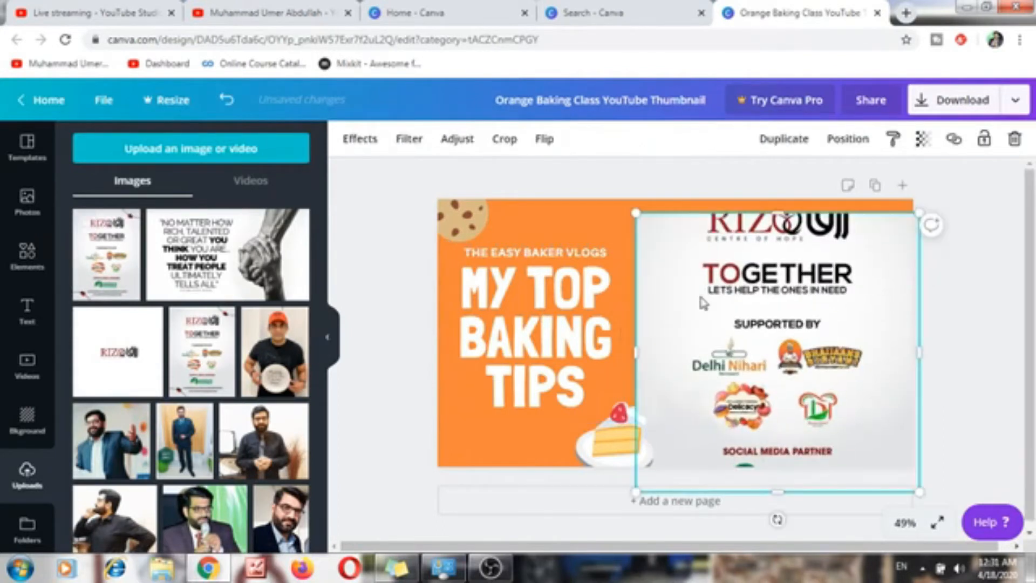
pyautogui.moveTo(636, 352); pyautogui.dragTo(660, 351)
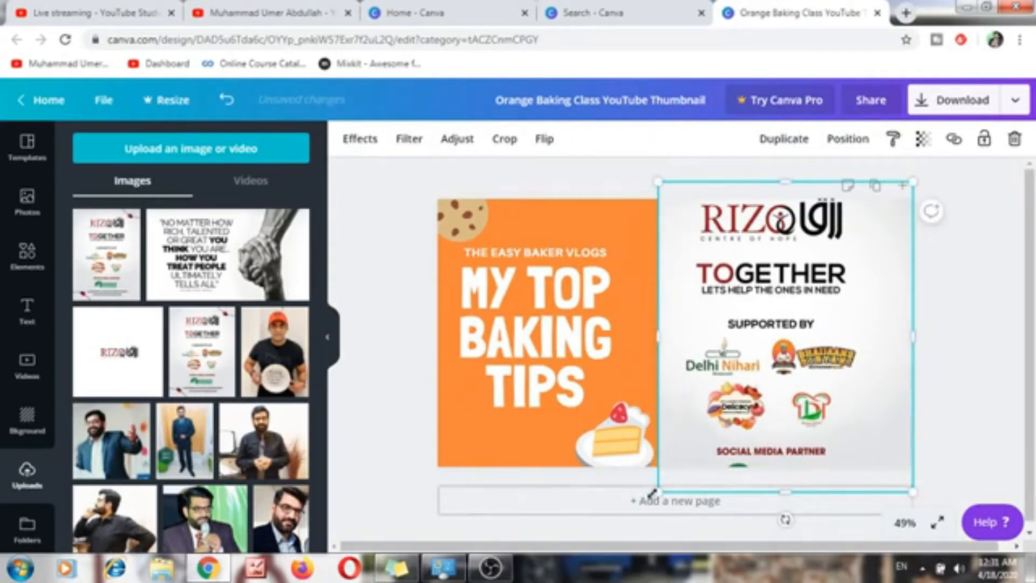
pyautogui.moveTo(654, 493); pyautogui.dragTo(683, 457)
pyautogui.moveTo(742, 314); pyautogui.dragTo(722, 329)
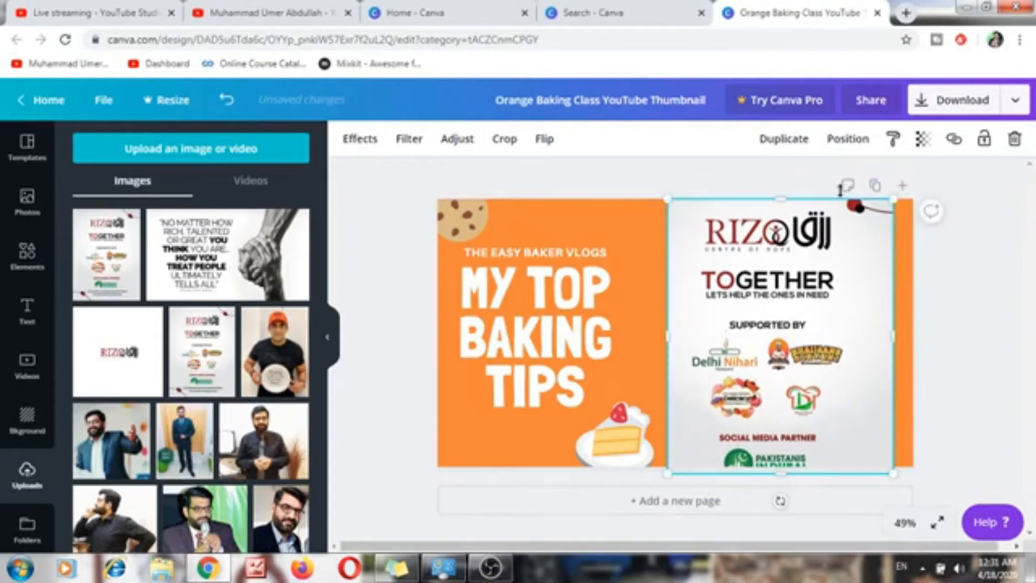
pyautogui.moveTo(893, 199); pyautogui.dragTo(871, 225)
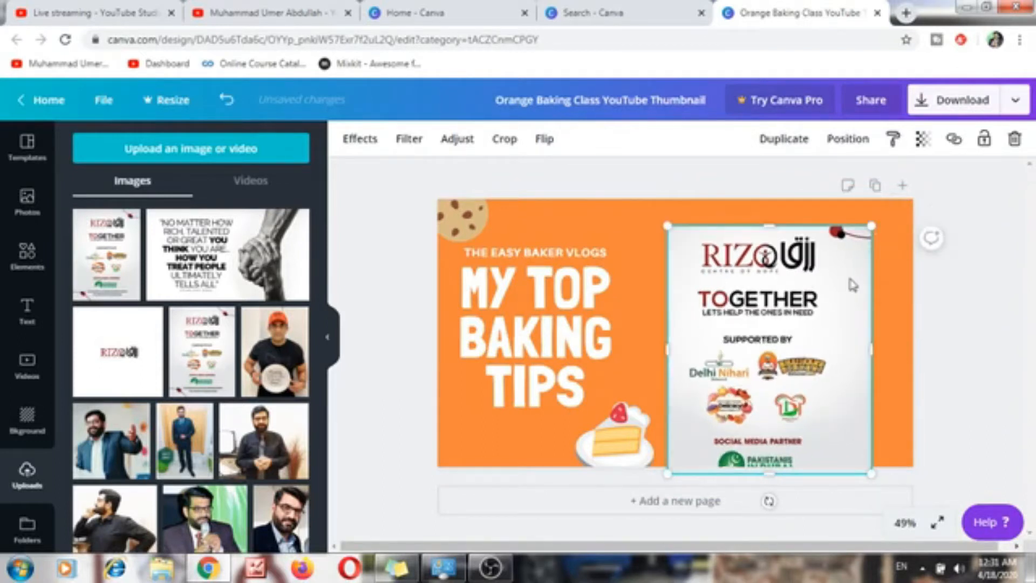
pyautogui.moveTo(852, 285); pyautogui.dragTo(881, 268)
# Step: Replace the "My Top Baking Tips" heading text with "OUR PROUD SPONSOR"
pyautogui.click(568, 366)
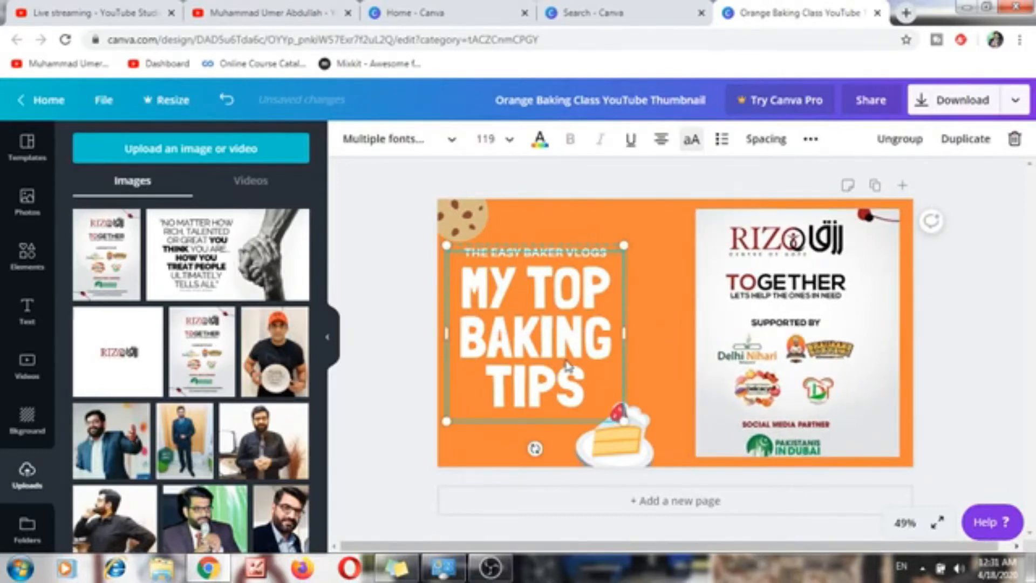
pyautogui.click(561, 339)
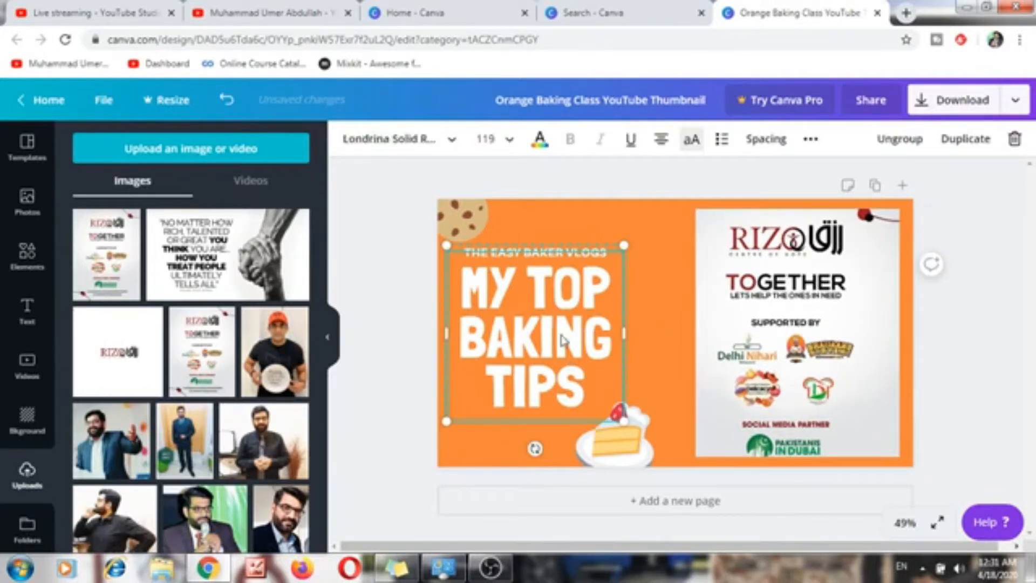
pyautogui.doubleClick(561, 338)
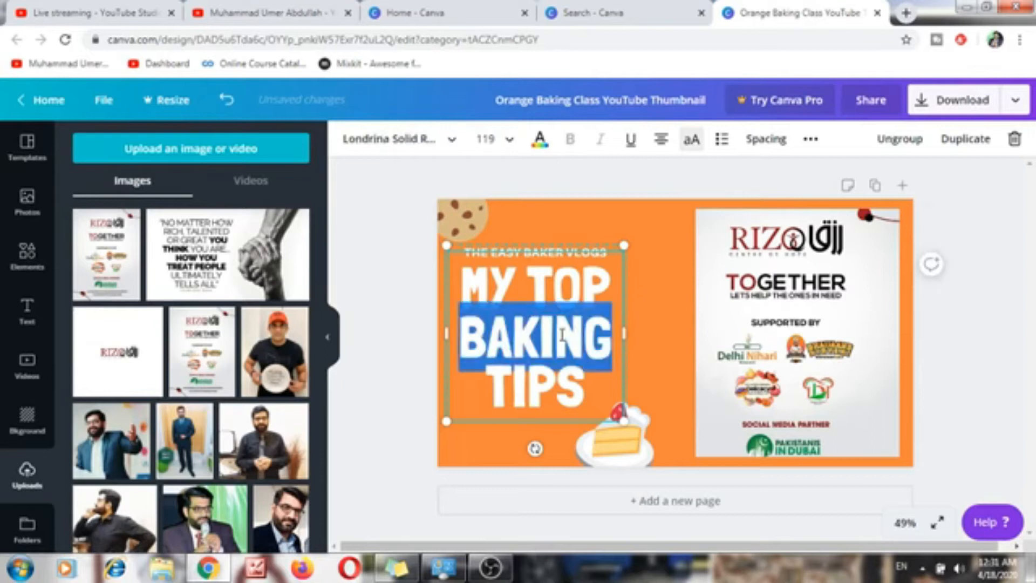
pyautogui.hotkey('ctrl', 'a')
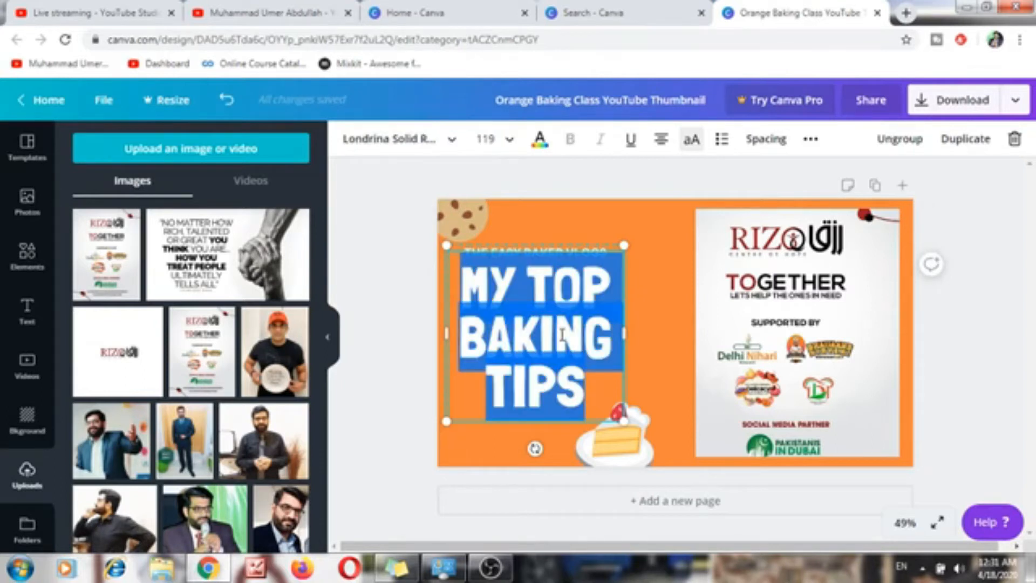
pyautogui.write('OUR PRO')
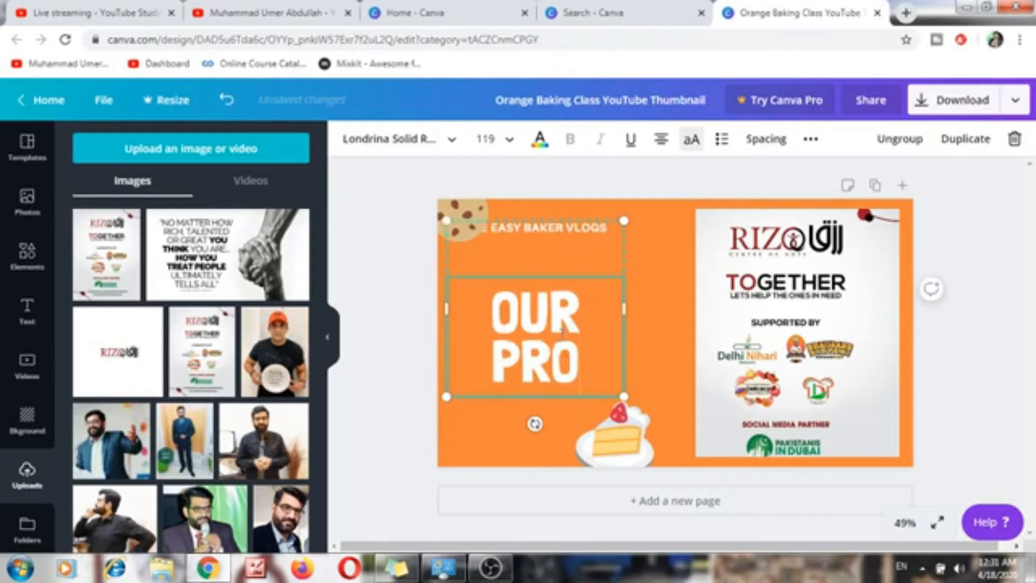
pyautogui.write('UD SP')
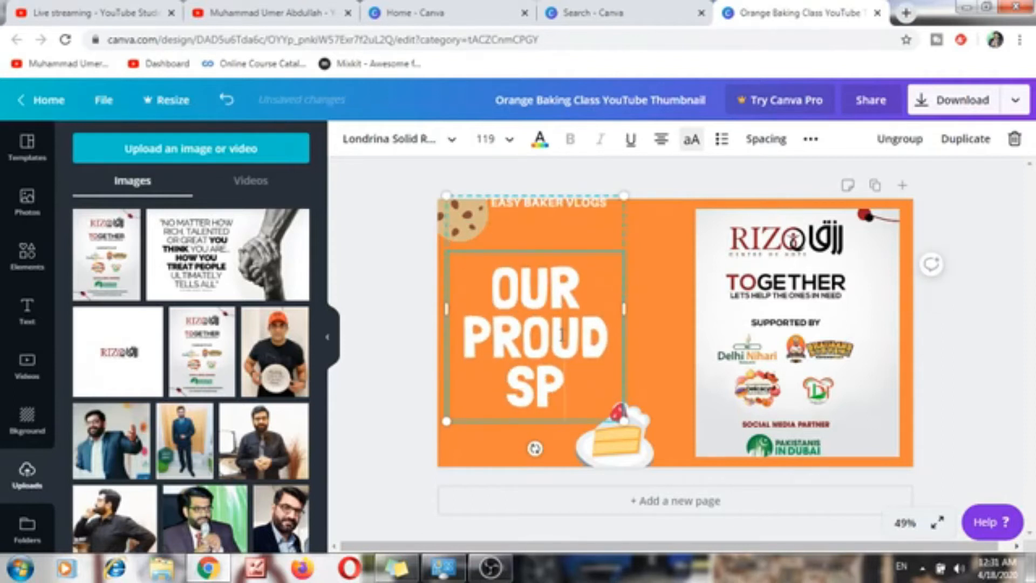
pyautogui.write('ONSOR')
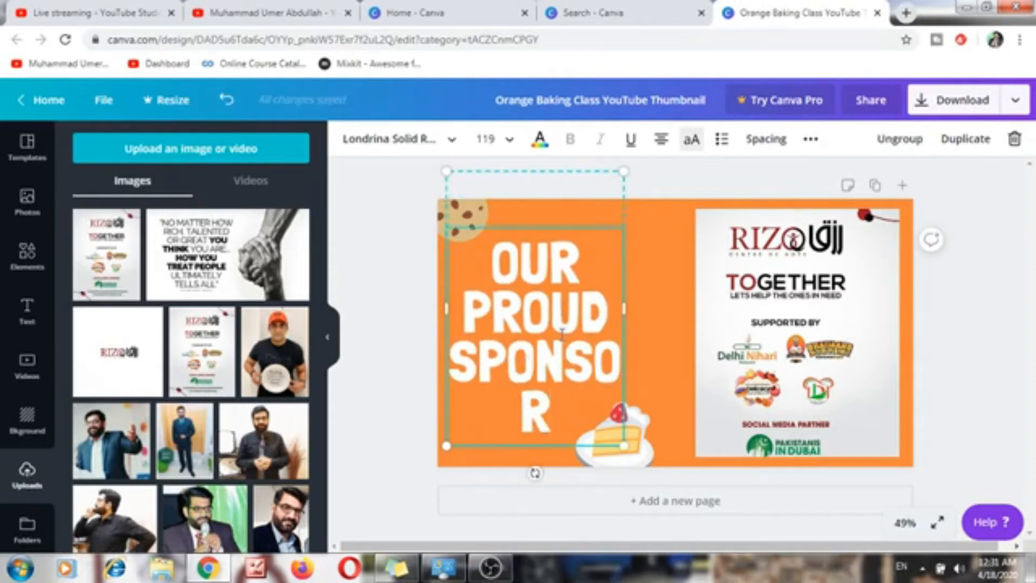
# Step: Try enlarging the "The Easy Baker Vlogs" line to size 96 and browse the font combinations for new text
pyautogui.hotkey('ctrl', 'a')
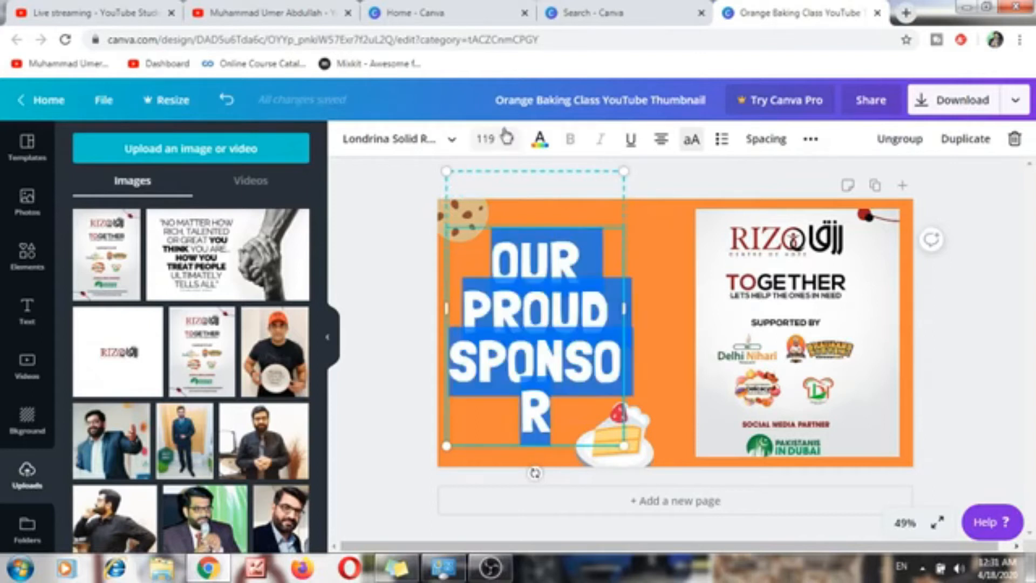
pyautogui.write('THE EASY BAKER VLOGS')
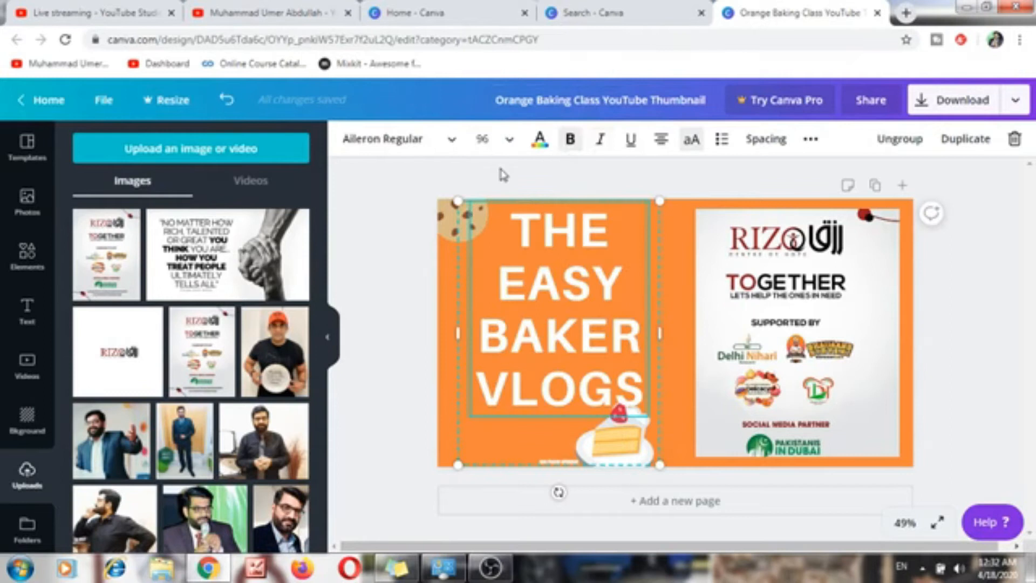
pyautogui.click(27, 310)
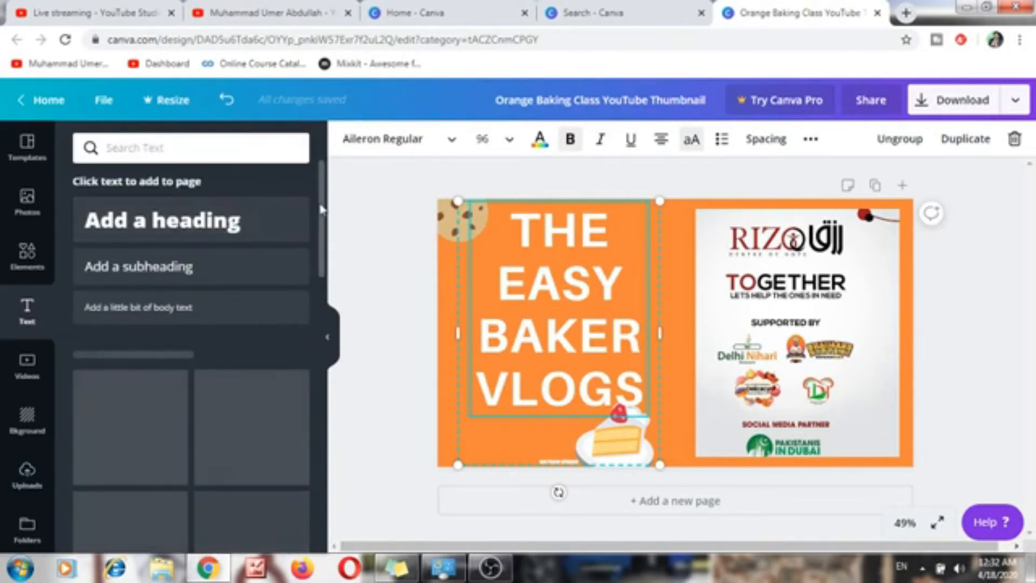
pyautogui.moveTo(323, 213); pyautogui.dragTo(325, 239)
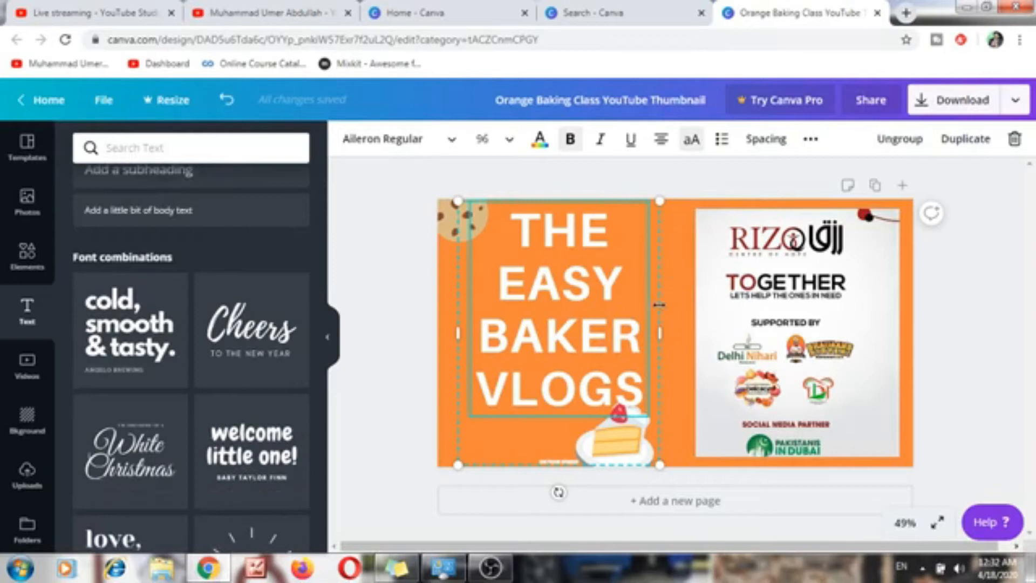
# Step: Delete the template's entire text group from the orange area, leaving the cookie and cake graphics in place
pyautogui.press('BackSpace')
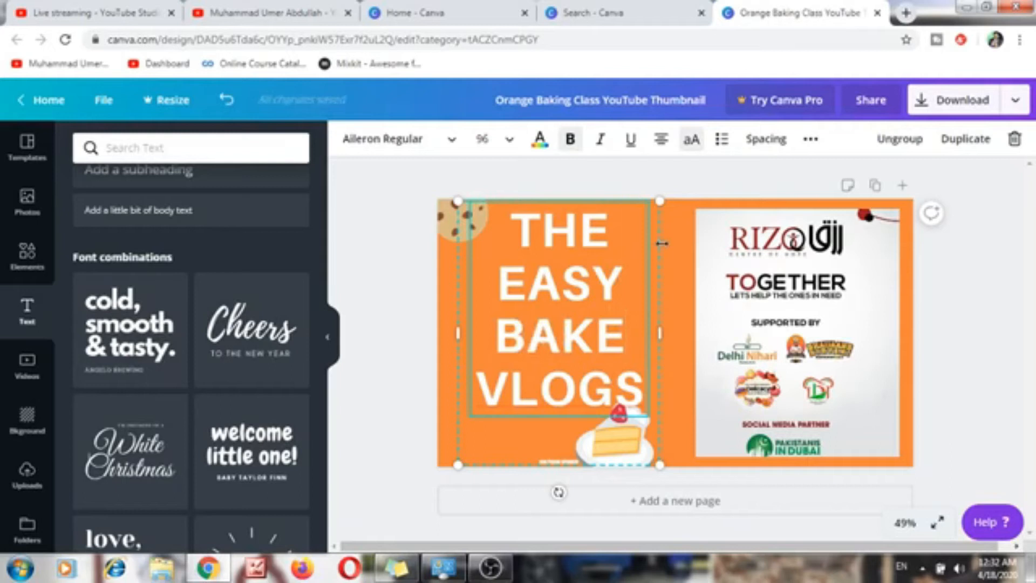
pyautogui.moveTo(660, 242); pyautogui.dragTo(651, 244)
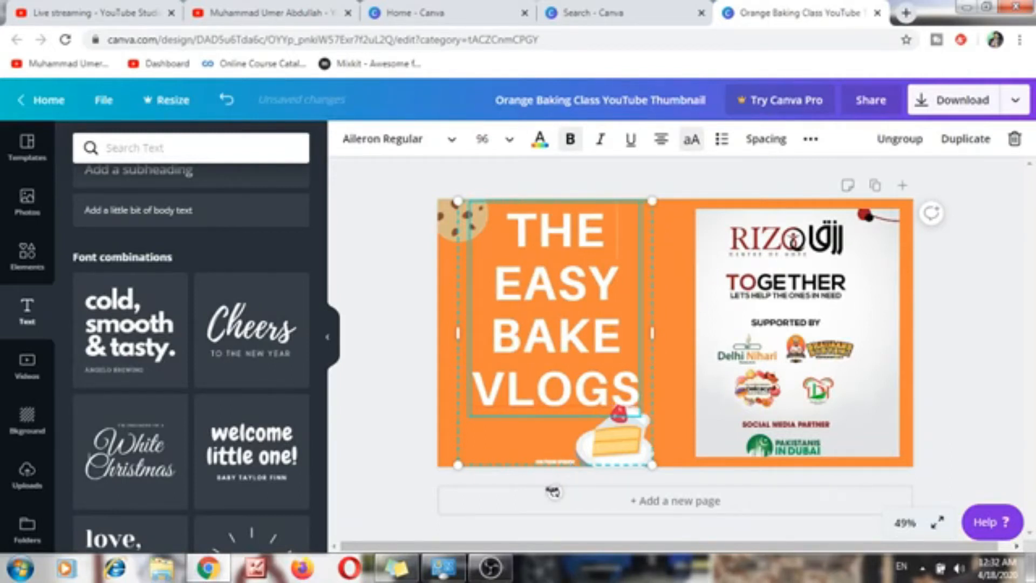
pyautogui.press('Delete')
pyautogui.press('Delete')
pyautogui.click(671, 357)
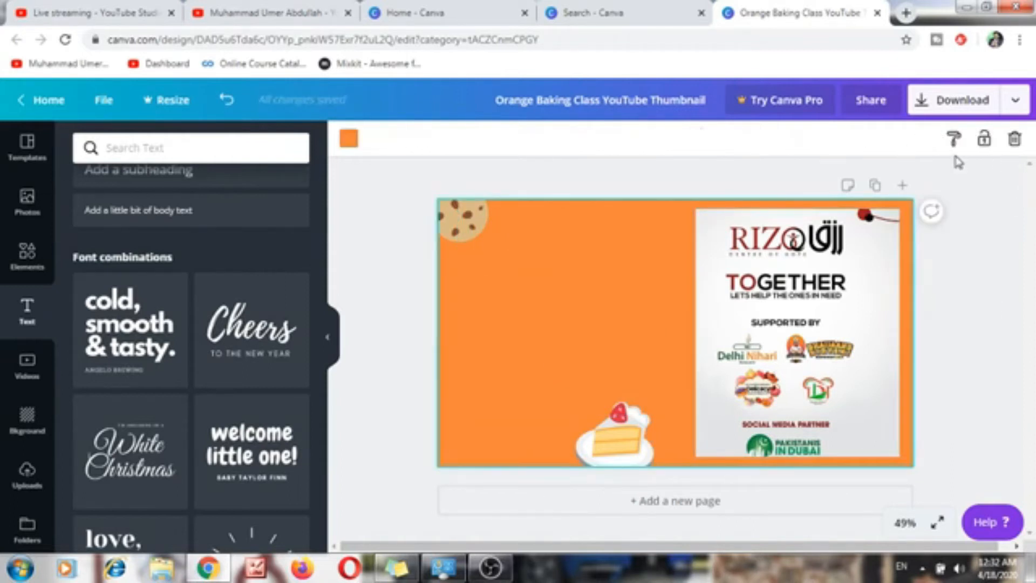
# Step: Set the sponsor poster's transparency to 89 and deselect it
pyautogui.click(864, 238)
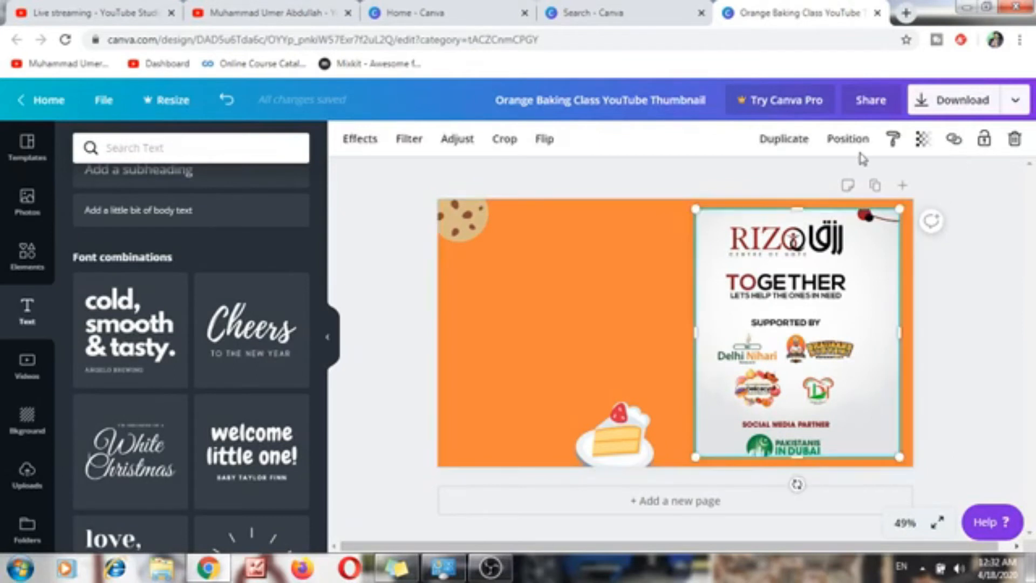
pyautogui.click(921, 140)
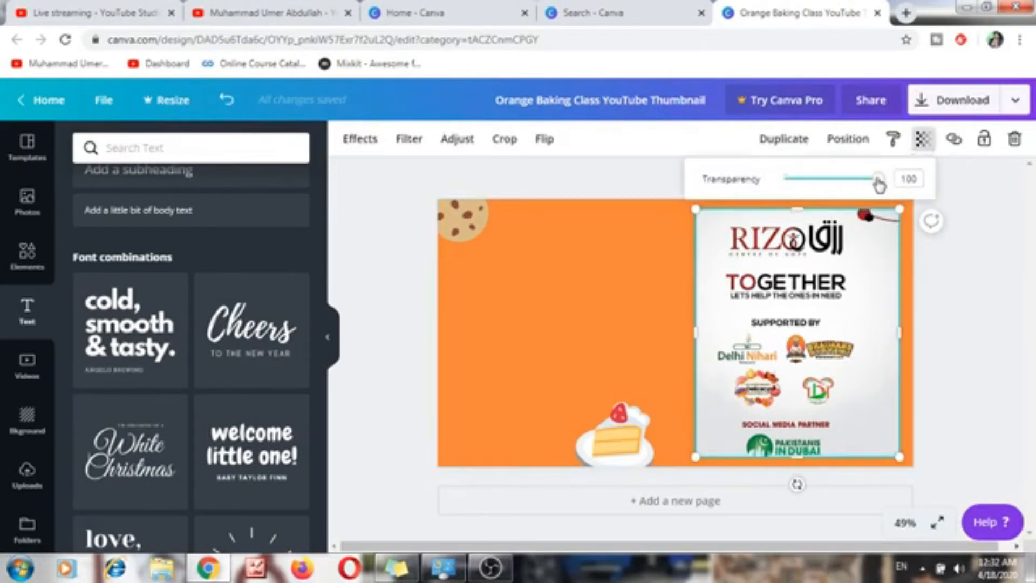
pyautogui.moveTo(878, 184)
pyautogui.mouseDown()
pyautogui.moveTo(811, 185)
pyautogui.moveTo(840, 199)
pyautogui.moveTo(794, 202)
pyautogui.moveTo(868, 182)
pyautogui.mouseUp()
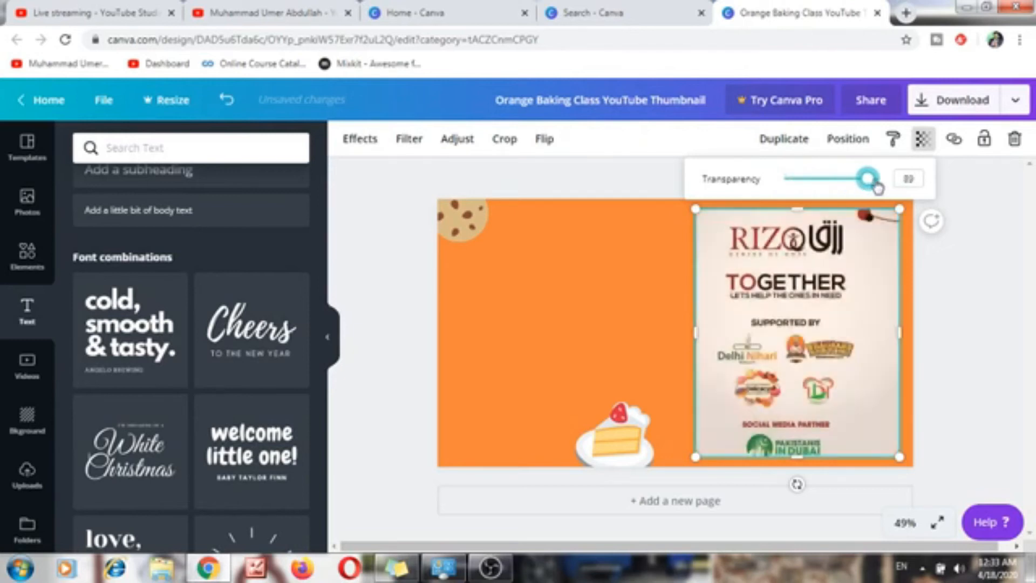
pyautogui.click(590, 294)
pyautogui.click(613, 255)
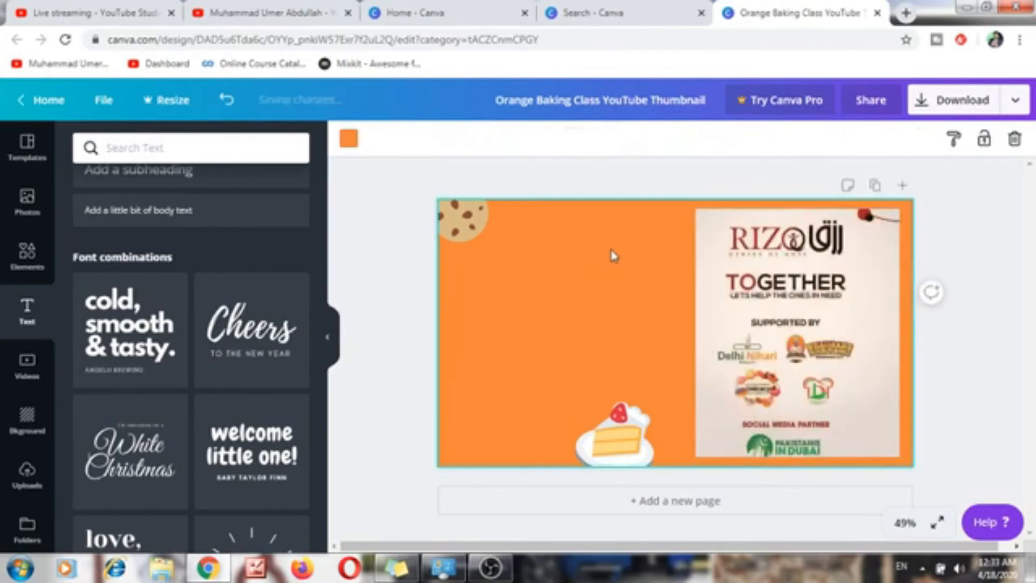
# Step: Download the thumbnail as a PNG and preview the saved image in Windows Photo Viewer
pyautogui.click(972, 99)
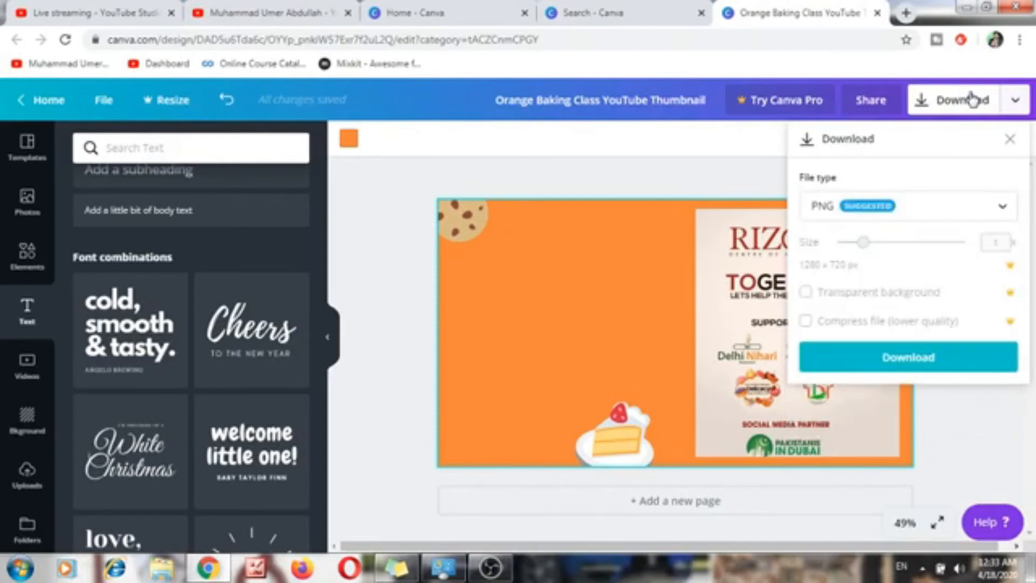
pyautogui.click(909, 367)
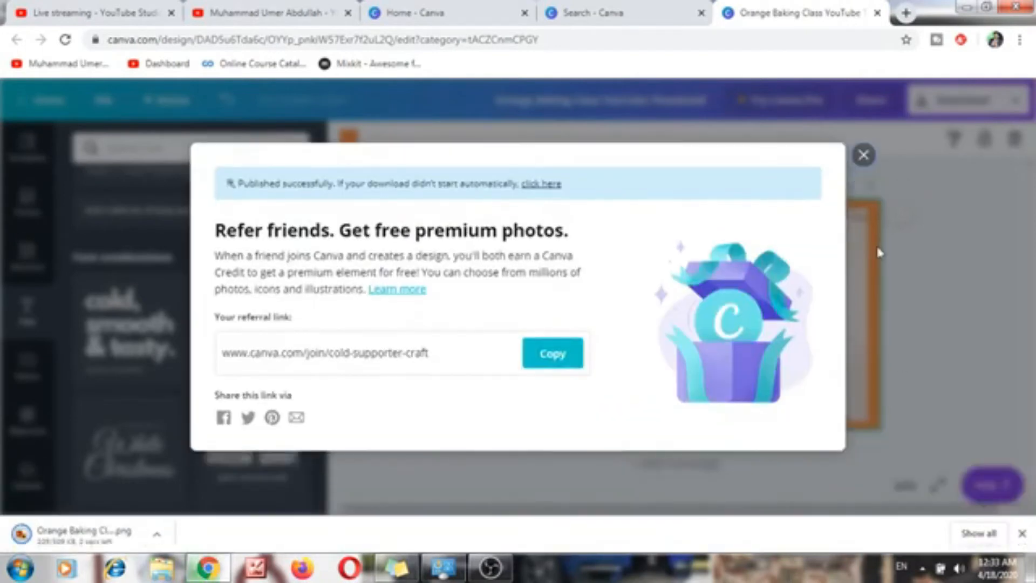
pyautogui.click(863, 155)
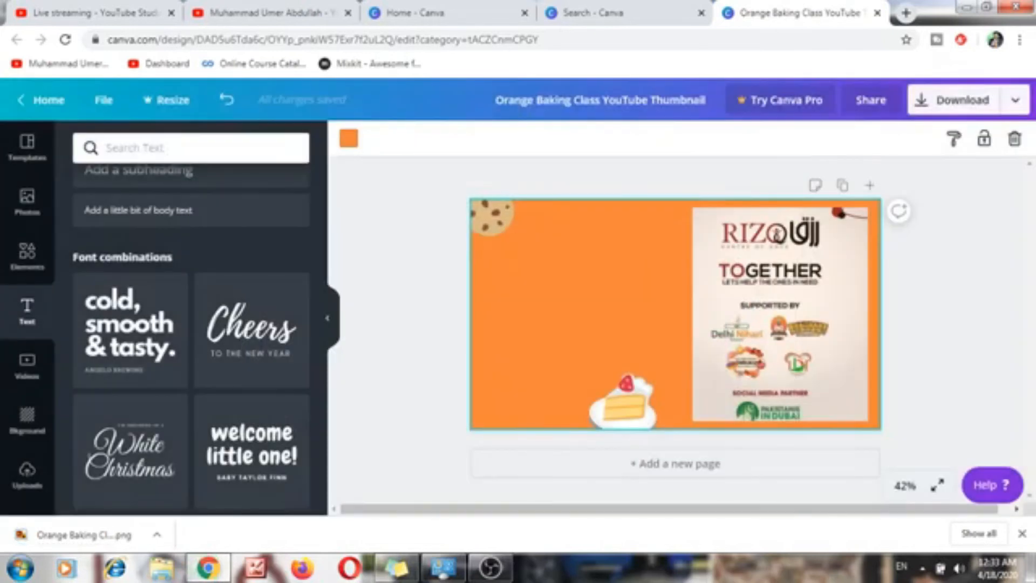
pyautogui.click(83, 534)
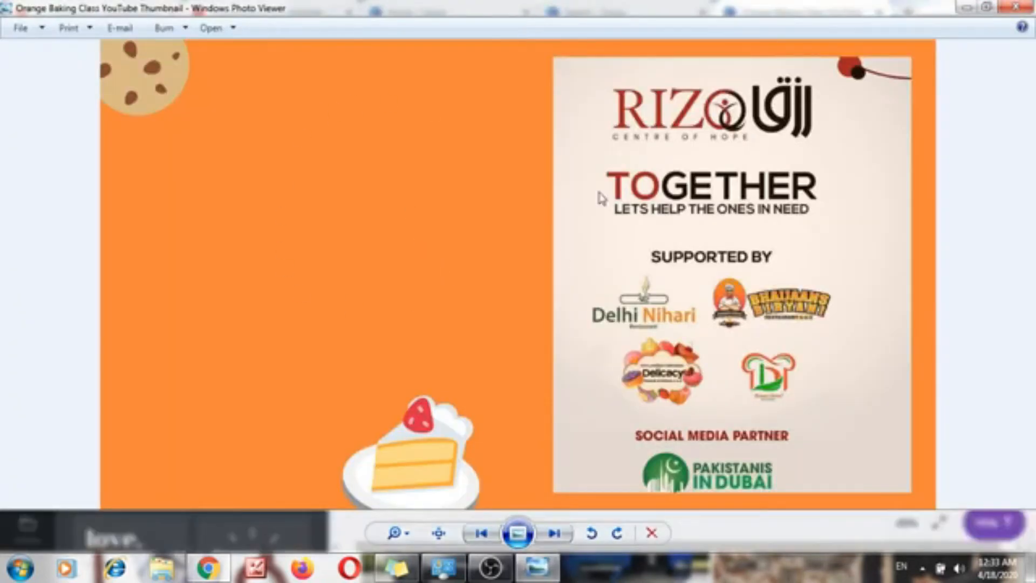
pyautogui.click(968, 10)
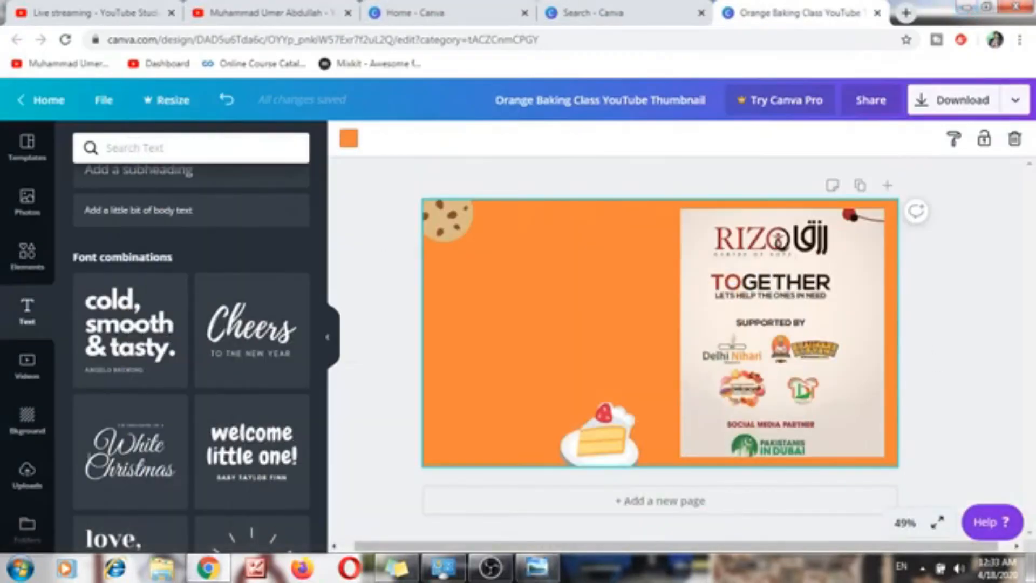
# Step: Open the downloaded Orange Baking Class YouTube Thumbnail image from the Downloads folder in Paint
pyautogui.click(896, 571)
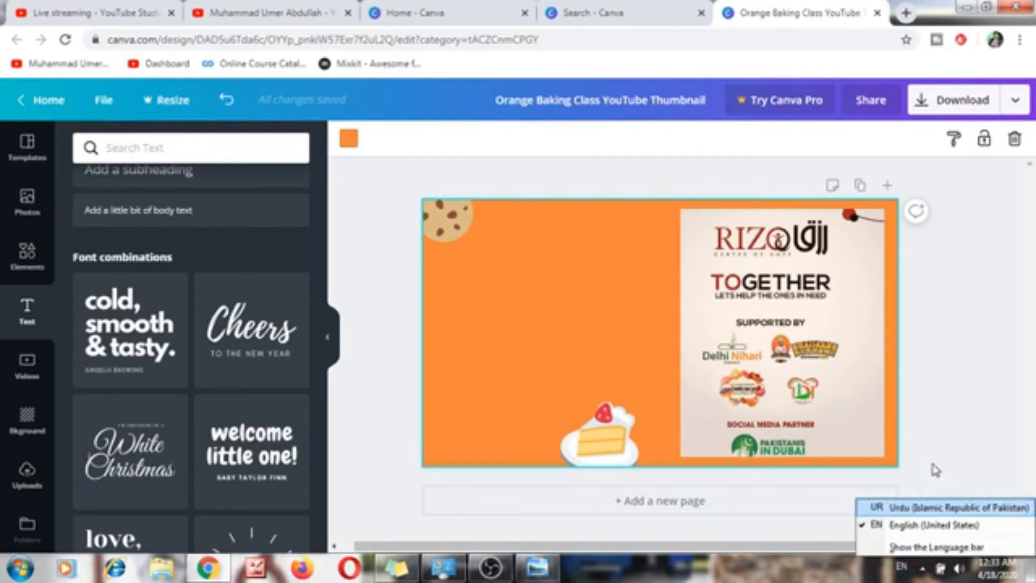
pyautogui.click(966, 8)
pyautogui.click(966, 7)
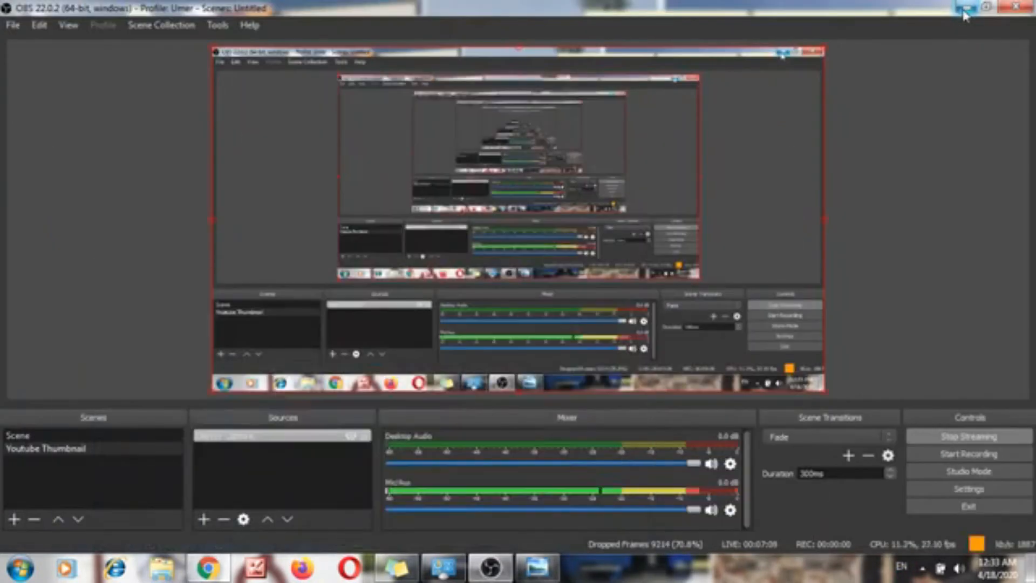
pyautogui.click(162, 567)
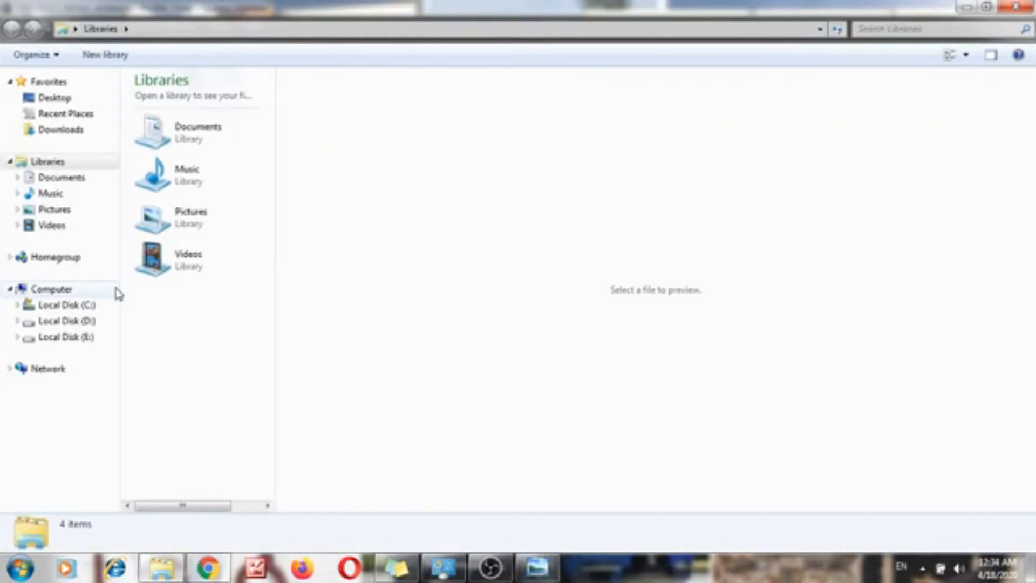
pyautogui.click(64, 99)
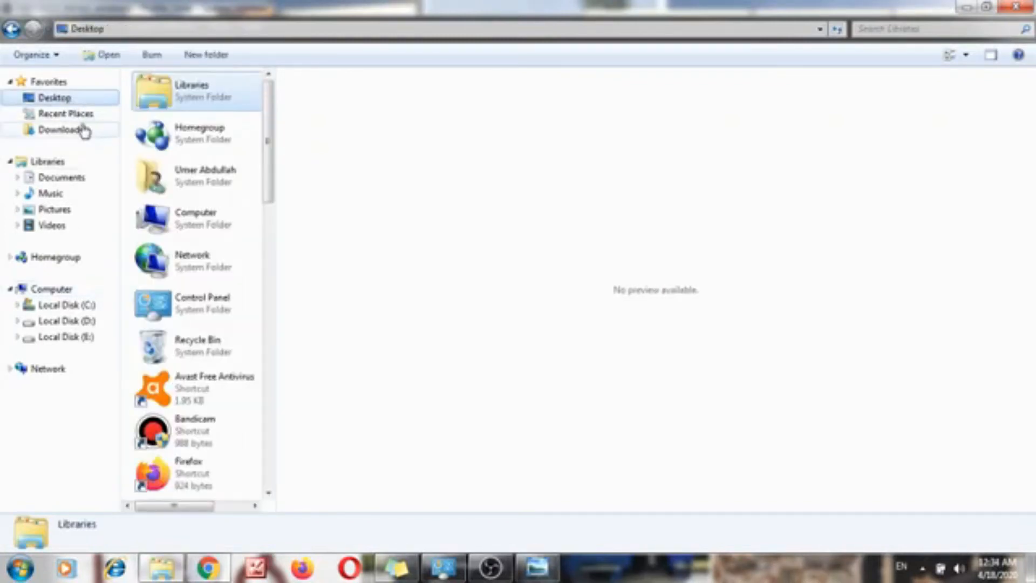
pyautogui.click(76, 134)
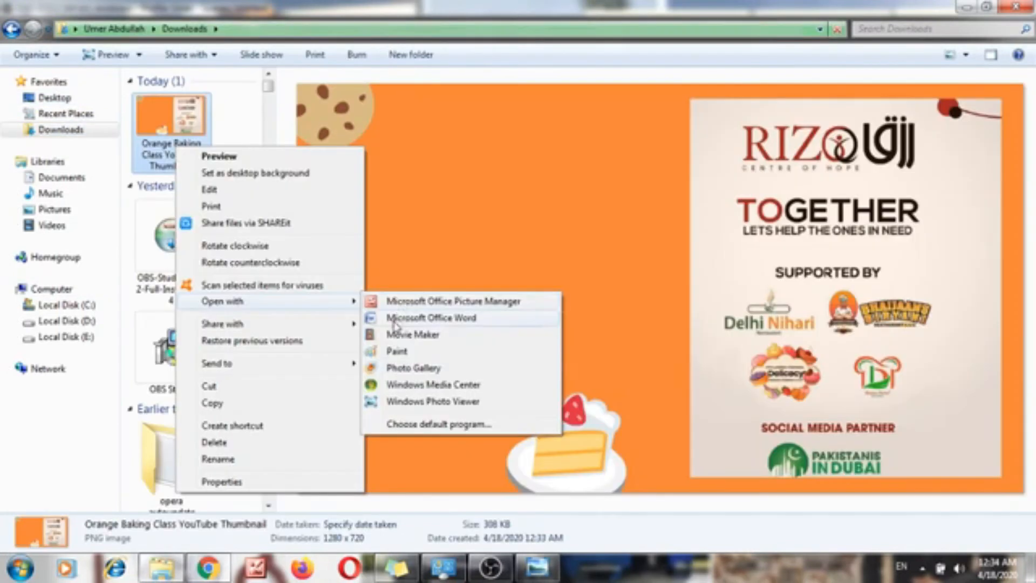
pyautogui.click(399, 351)
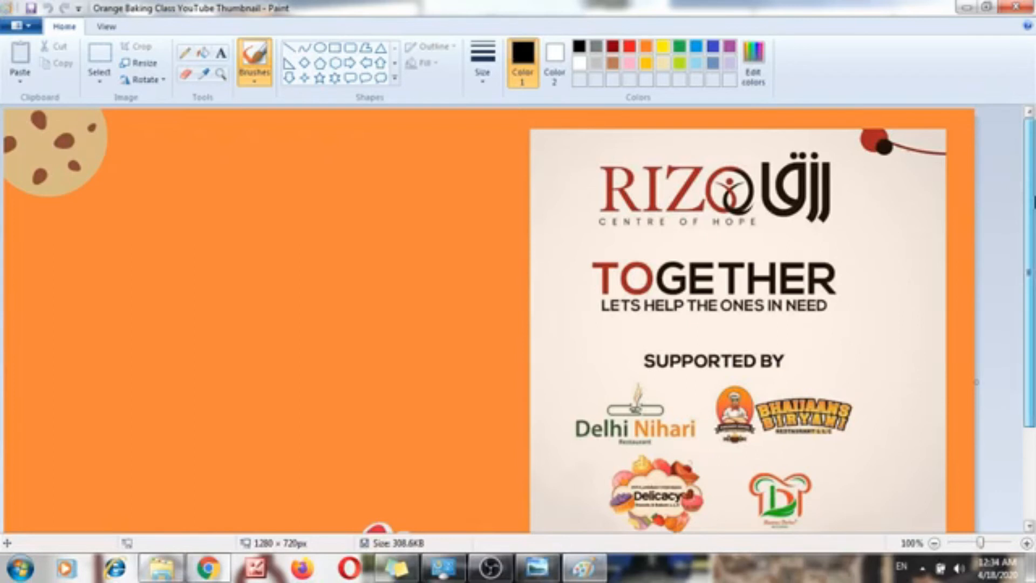
# Step: Switch the keyboard input language to Urdu (Islamic Republic of Pakistan)
pyautogui.scroll(-1, 704, 314)
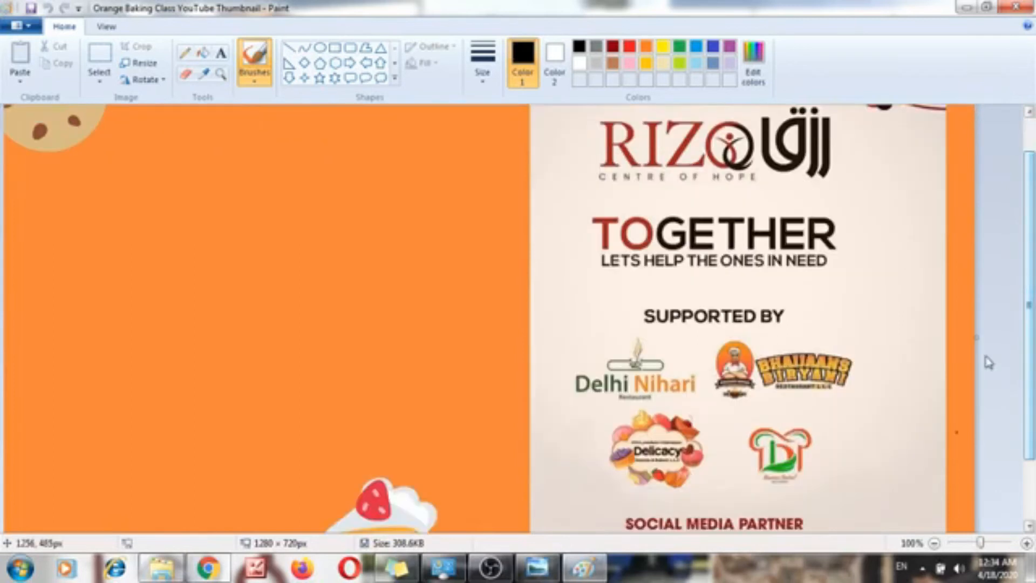
pyautogui.click(901, 567)
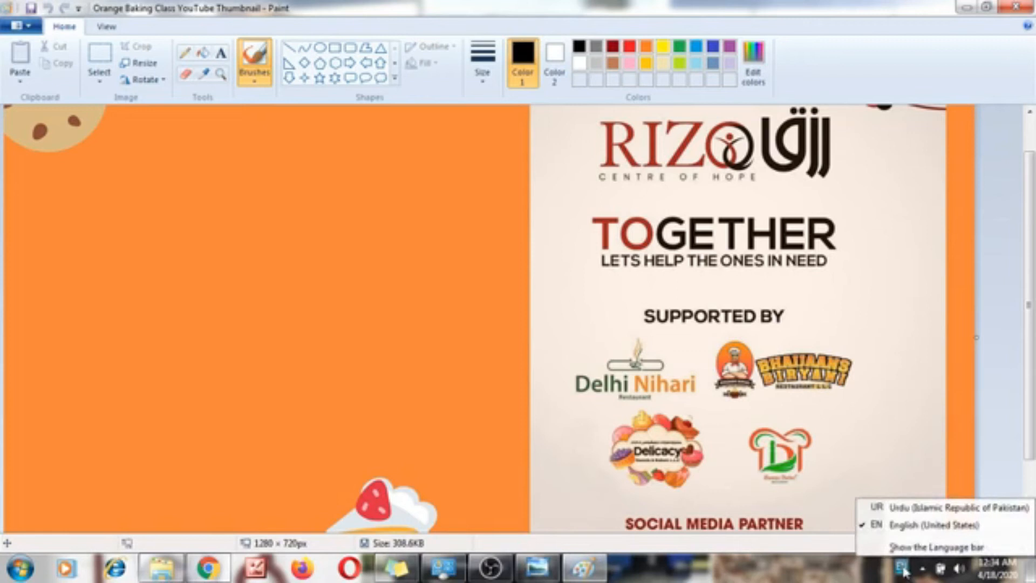
pyautogui.click(908, 512)
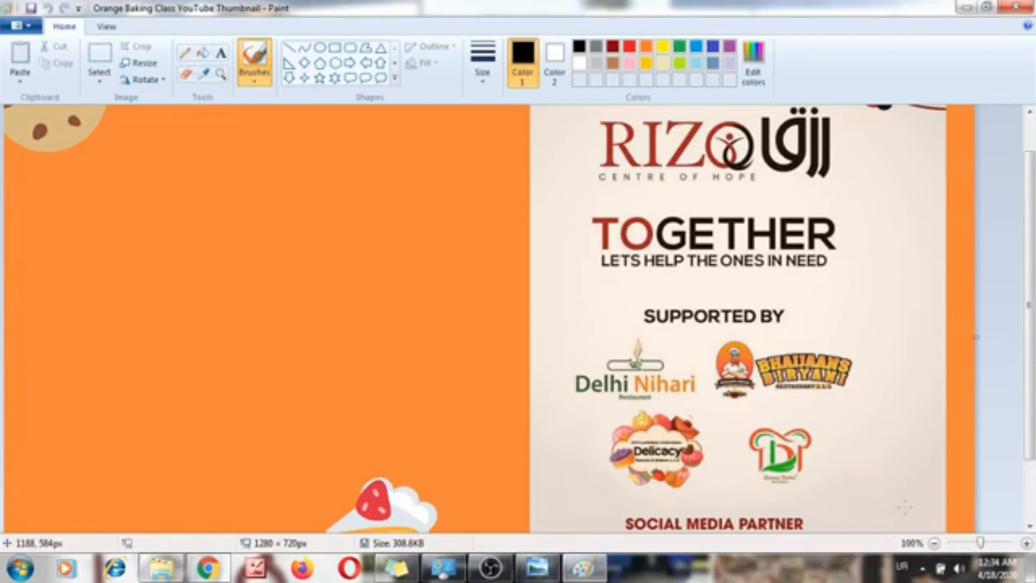
# Step: Create a white text box of about 566 × 315 px on the orange area beside the poster
pyautogui.scroll(2, 1031, 164)
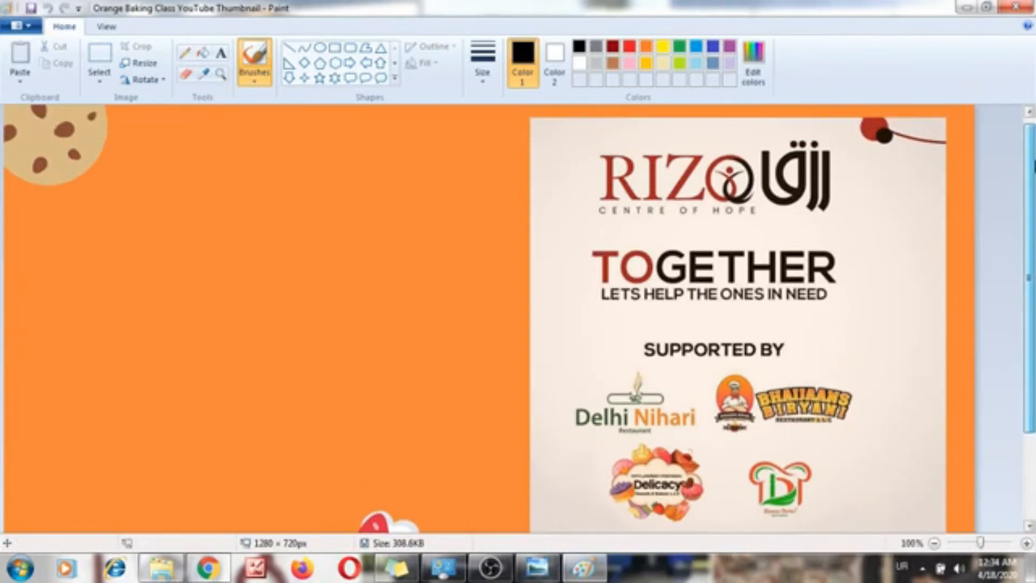
pyautogui.scroll(1, 1032, 164)
pyautogui.click(580, 64)
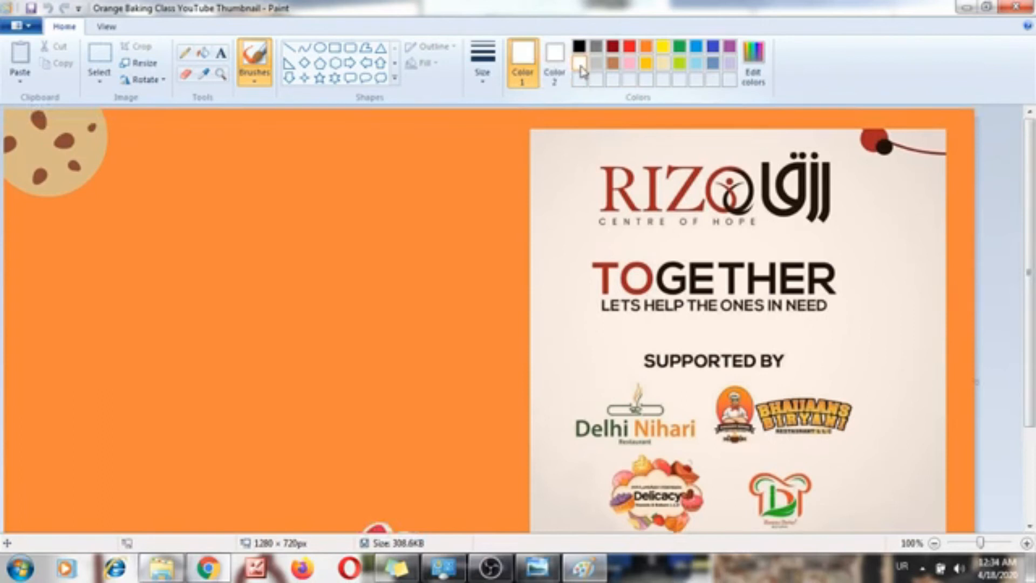
pyautogui.click(220, 53)
pyautogui.moveTo(505, 225)
pyautogui.mouseDown()
pyautogui.moveTo(393, 197)
pyautogui.moveTo(231, 192)
pyautogui.moveTo(263, 189)
pyautogui.mouseUp()
pyautogui.click(505, 224)
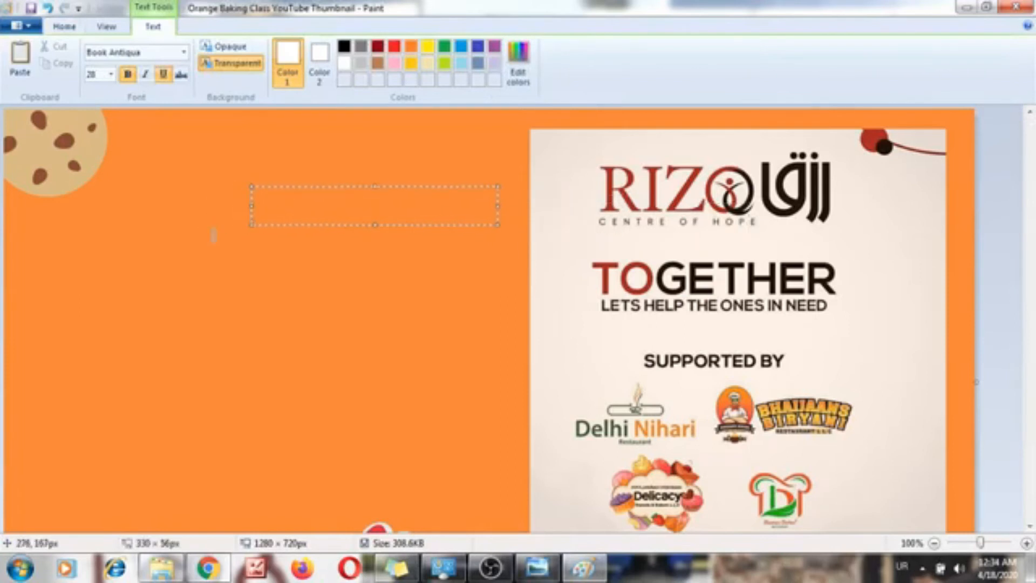
pyautogui.moveTo(251, 225); pyautogui.dragTo(73, 421)
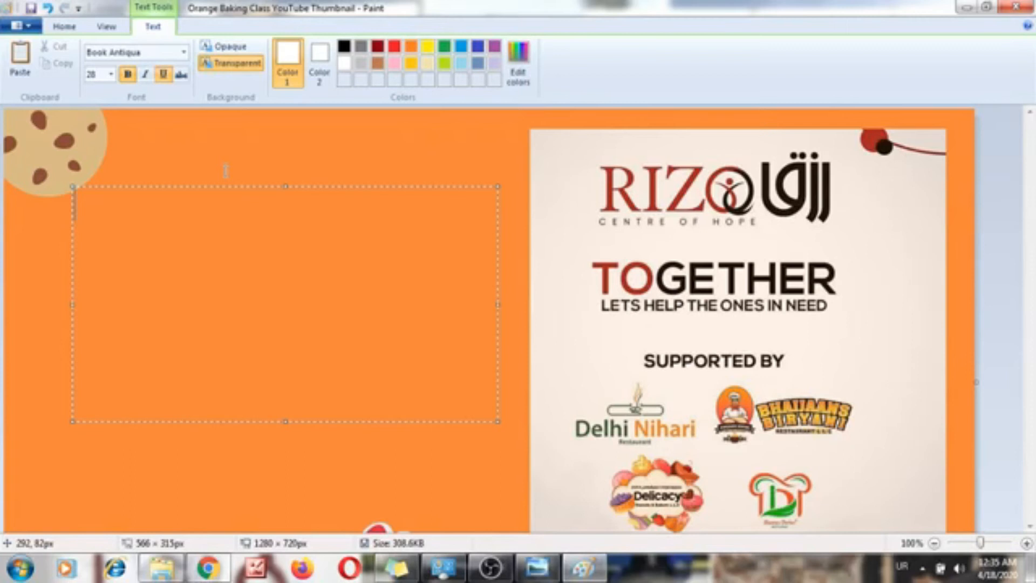
# Step: Enter the Urdu line "اب کوئی بھوکا نہ سوئے گا" in the text box
pyautogui.write('اب کوئی بھو')
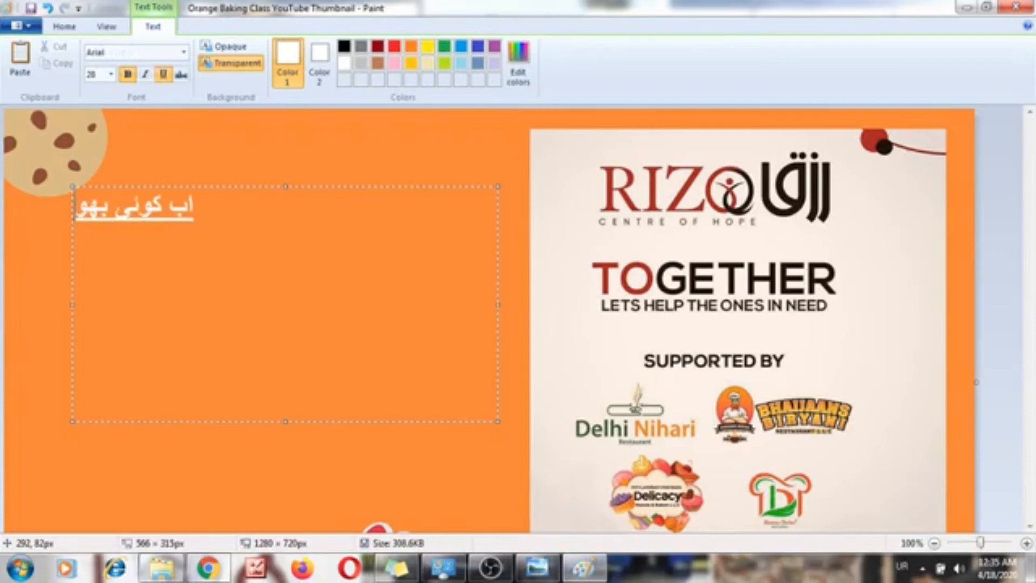
pyautogui.write('کا نہ سوئے کگا')
pyautogui.press('BackSpace')
# Step: Format the whole Urdu line in Jameel Noori Nastaleeq at size 72, without underline or bold
pyautogui.hotkey('ctrl', 'a')
pyautogui.click(163, 75)
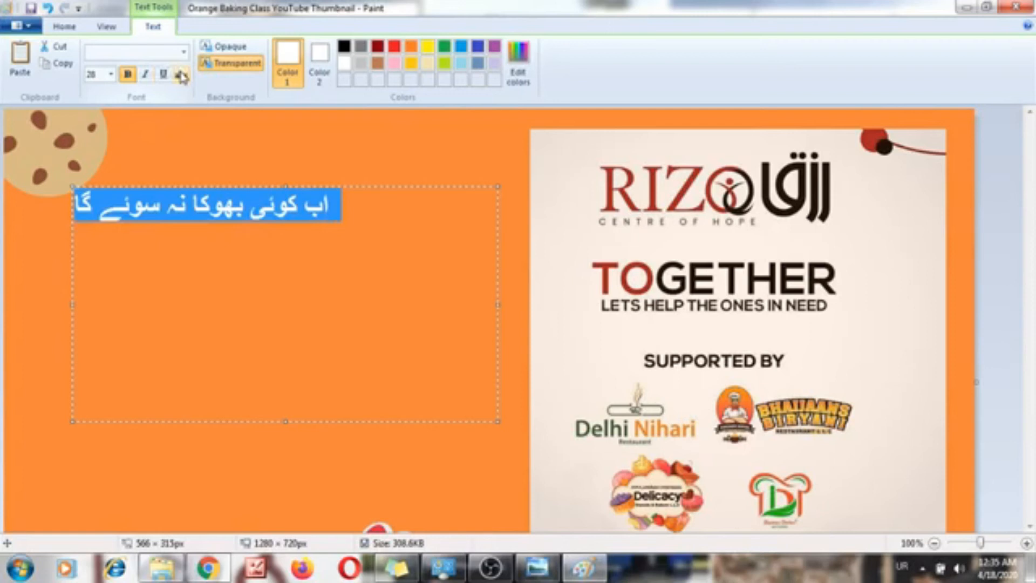
pyautogui.click(183, 52)
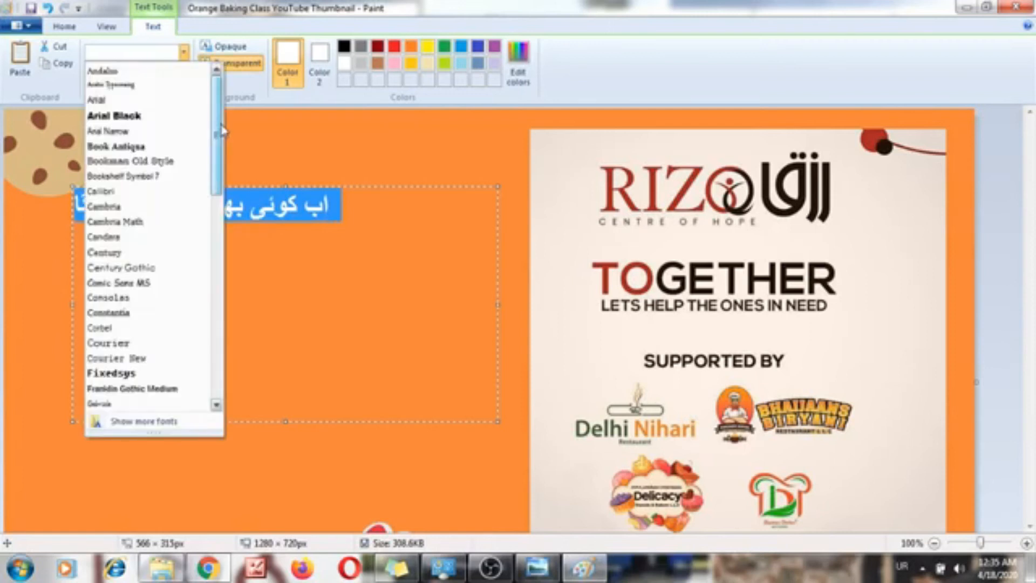
pyautogui.moveTo(222, 129); pyautogui.dragTo(222, 171)
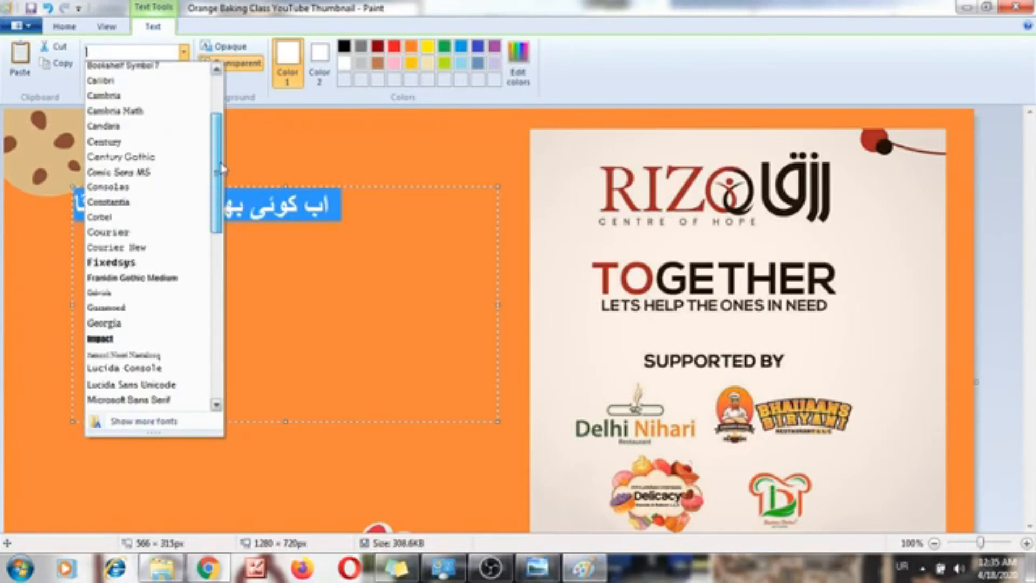
pyautogui.click(124, 354)
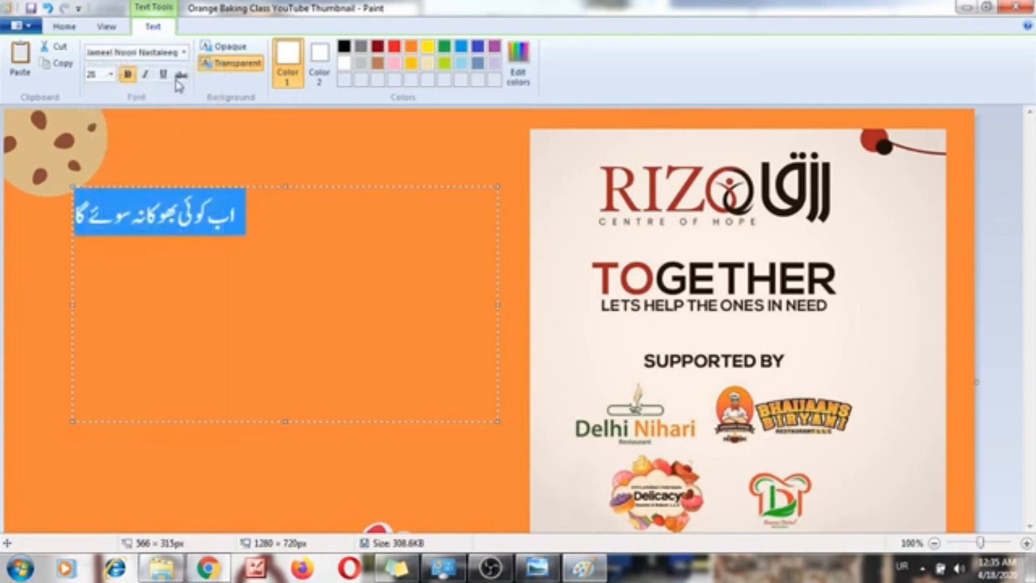
pyautogui.click(110, 74)
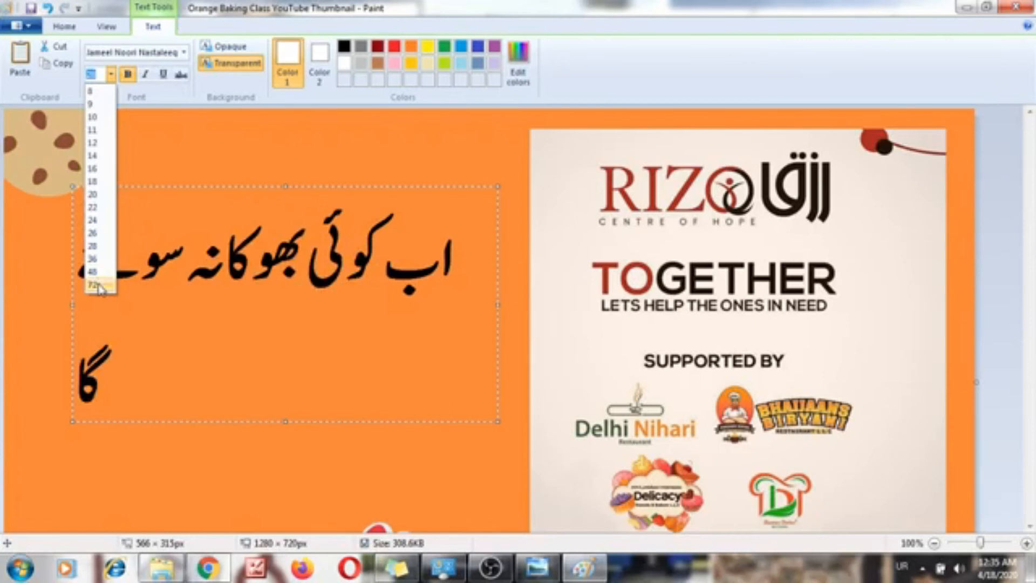
pyautogui.click(98, 285)
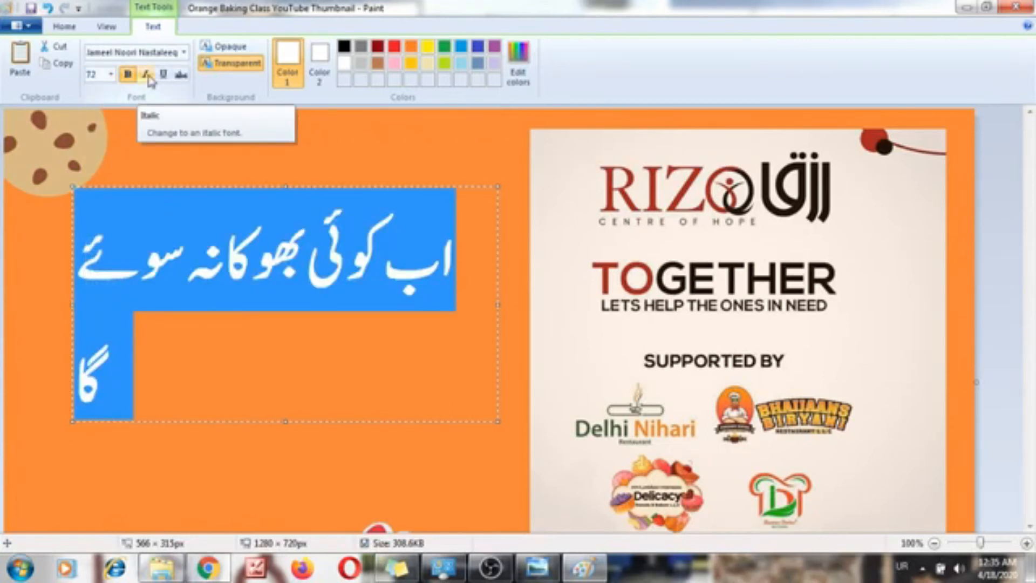
pyautogui.click(128, 74)
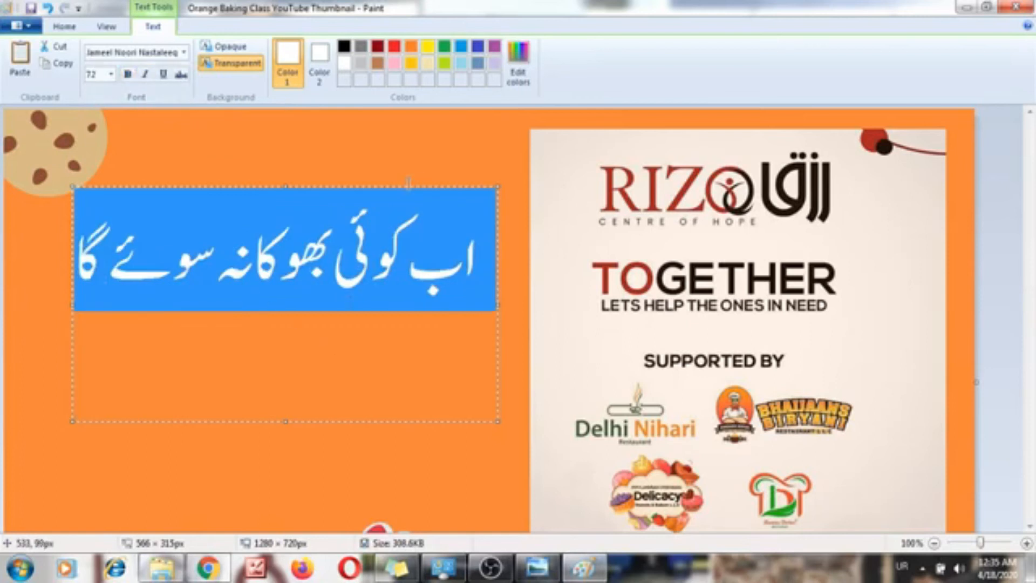
# Step: Move the Urdu line up between the cookie and the poster, place it, and check the whole image
pyautogui.moveTo(409, 183); pyautogui.dragTo(453, 119)
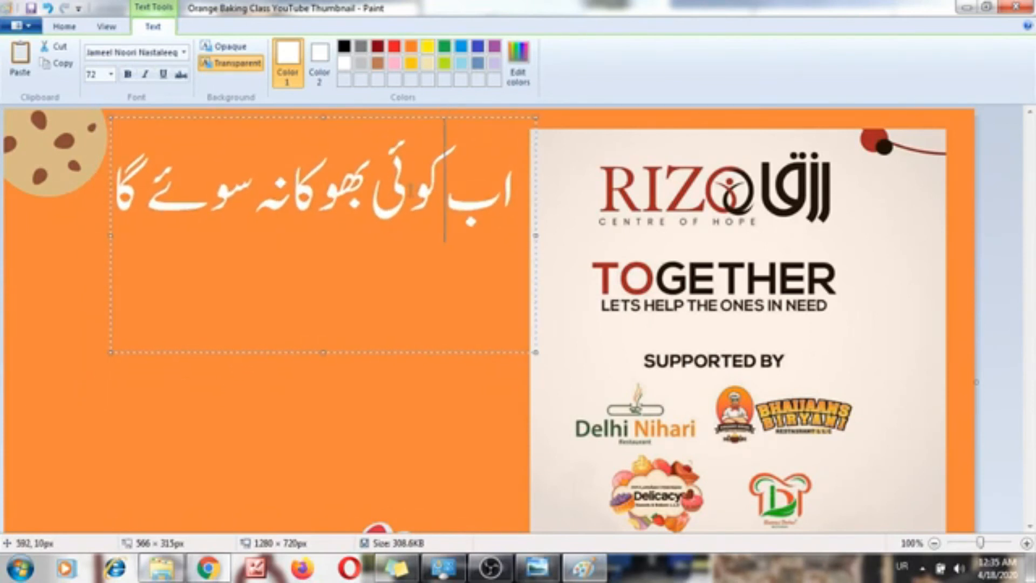
pyautogui.click(308, 409)
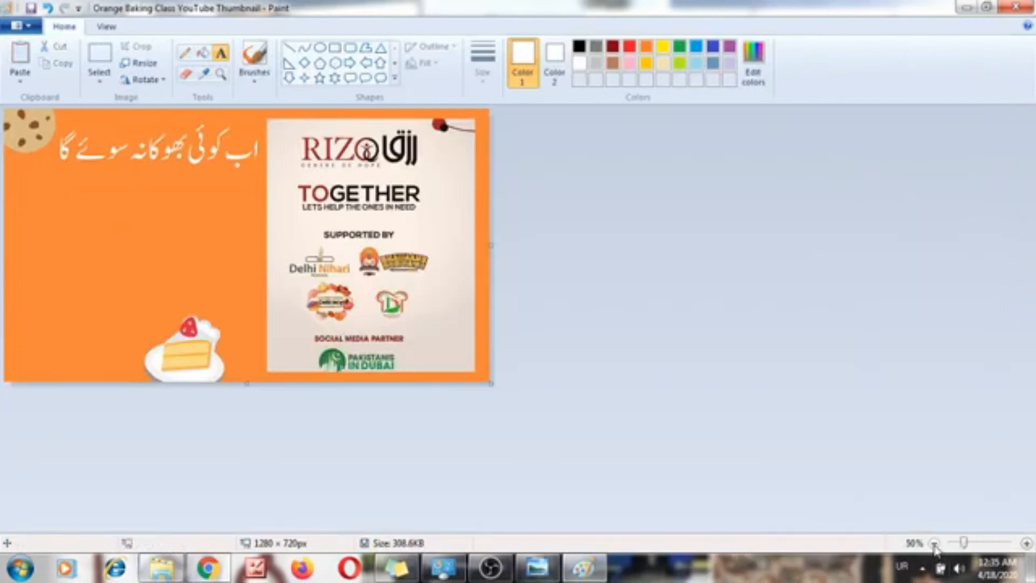
pyautogui.click(934, 543)
pyautogui.click(1025, 544)
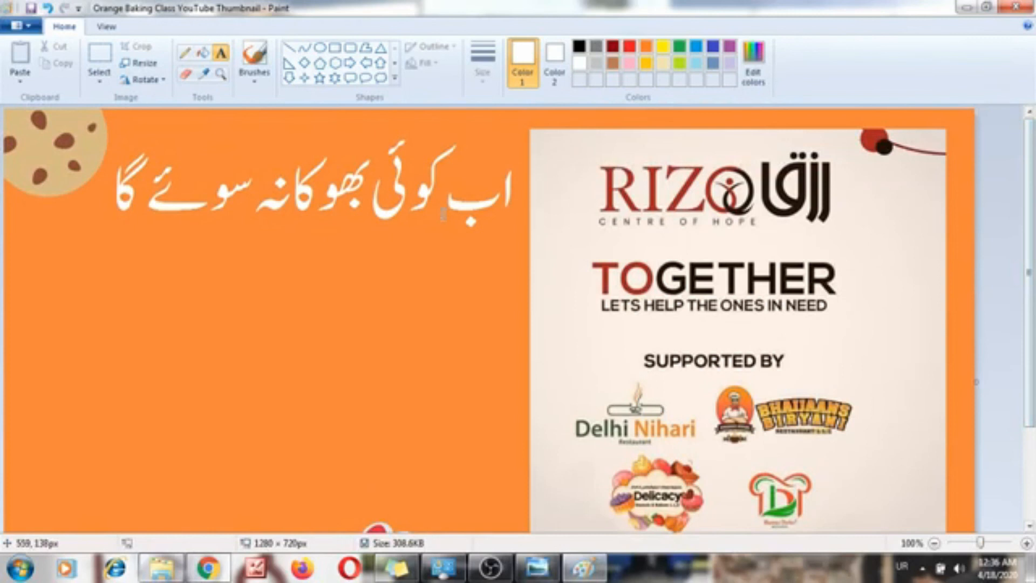
# Step: Add a text box about 650 px wide below the Urdu line and enter "RIZQ" with English as the input language
pyautogui.click(222, 56)
pyautogui.moveTo(36, 246); pyautogui.dragTo(525, 372)
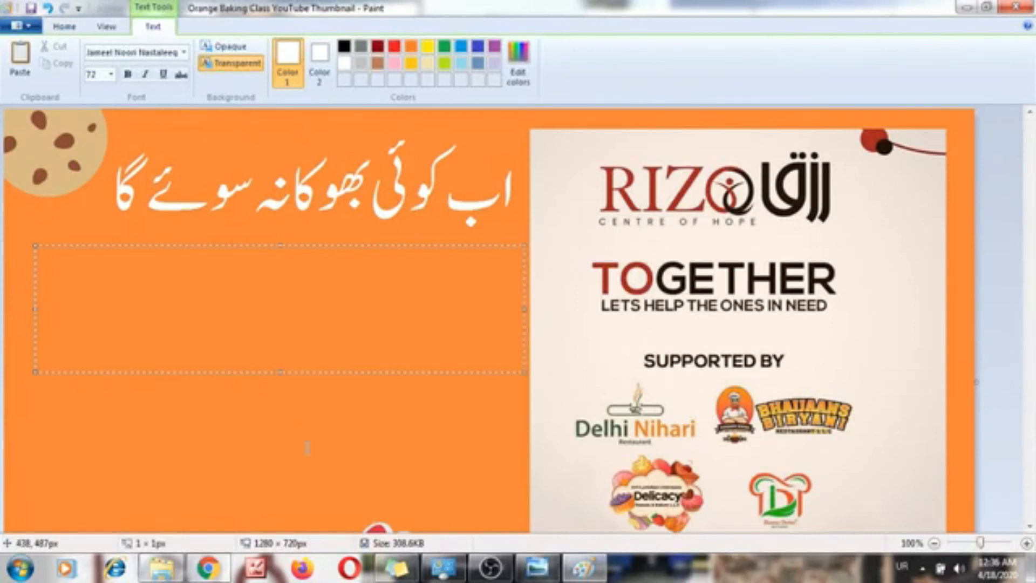
pyautogui.click(901, 566)
pyautogui.click(902, 526)
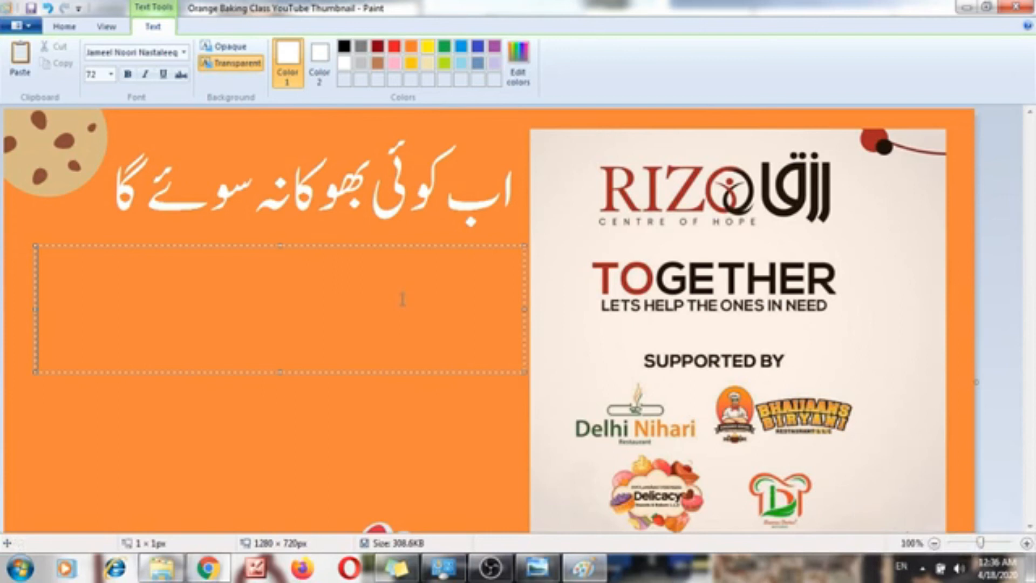
pyautogui.write('R')
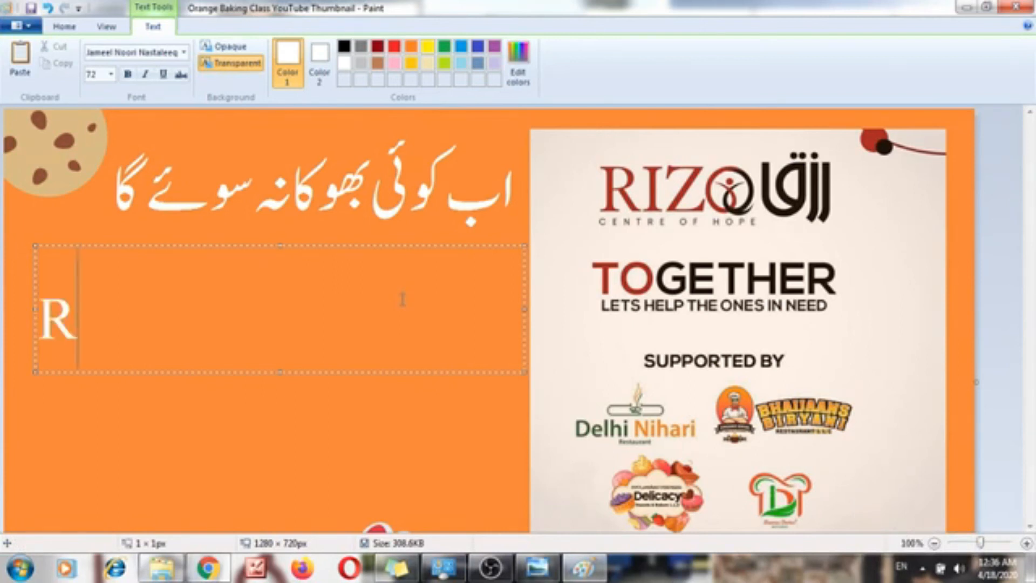
pyautogui.write('IZQ')
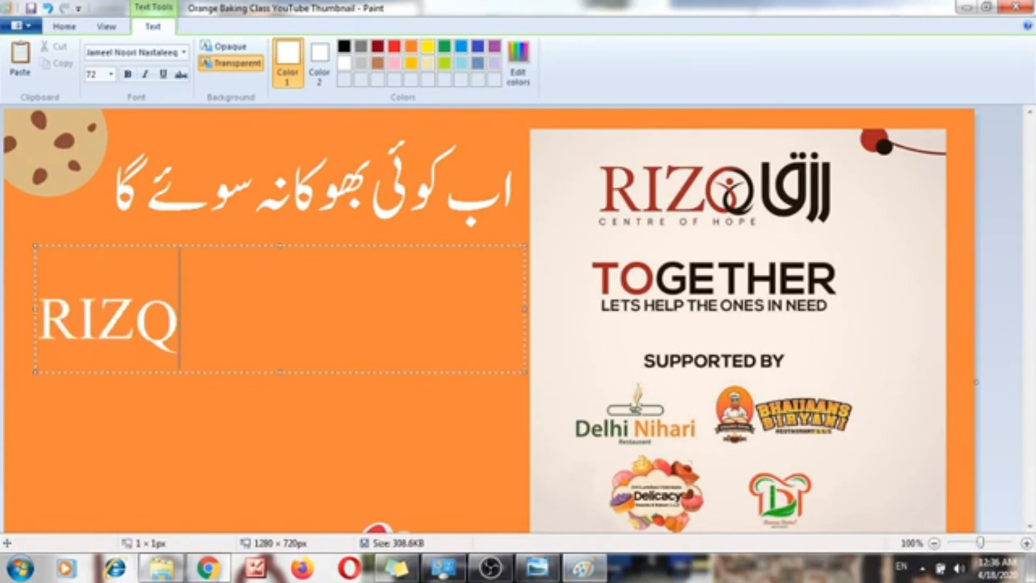
# Step: Set the font size of the whole word "RIZQ" to 100
pyautogui.hotkey('shift', 'Left')
pyautogui.hotkey('shift', 'Left')
pyautogui.hotkey('shift', 'Left')
pyautogui.hotkey('shift', 'Left')
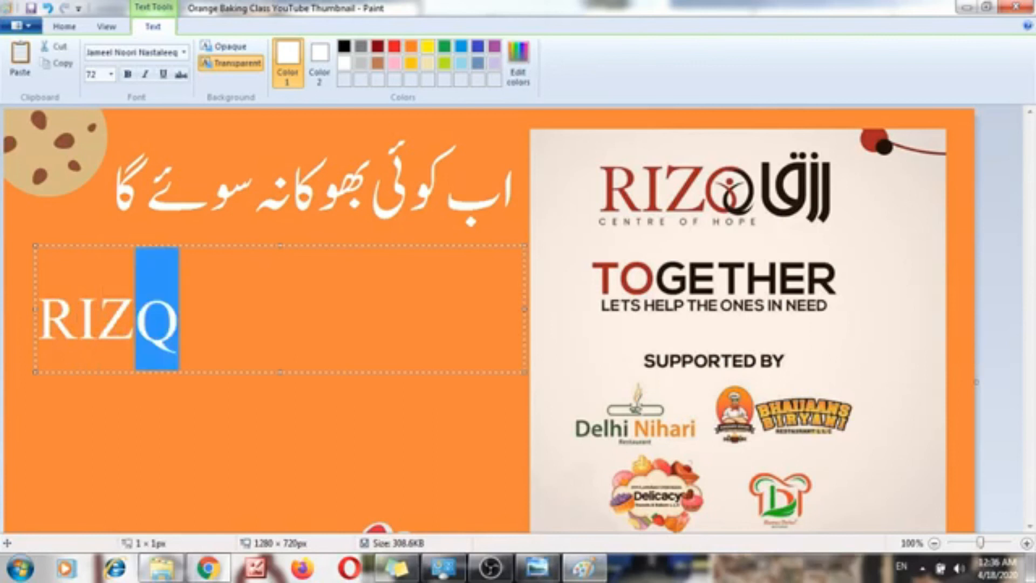
pyautogui.press('capslock')
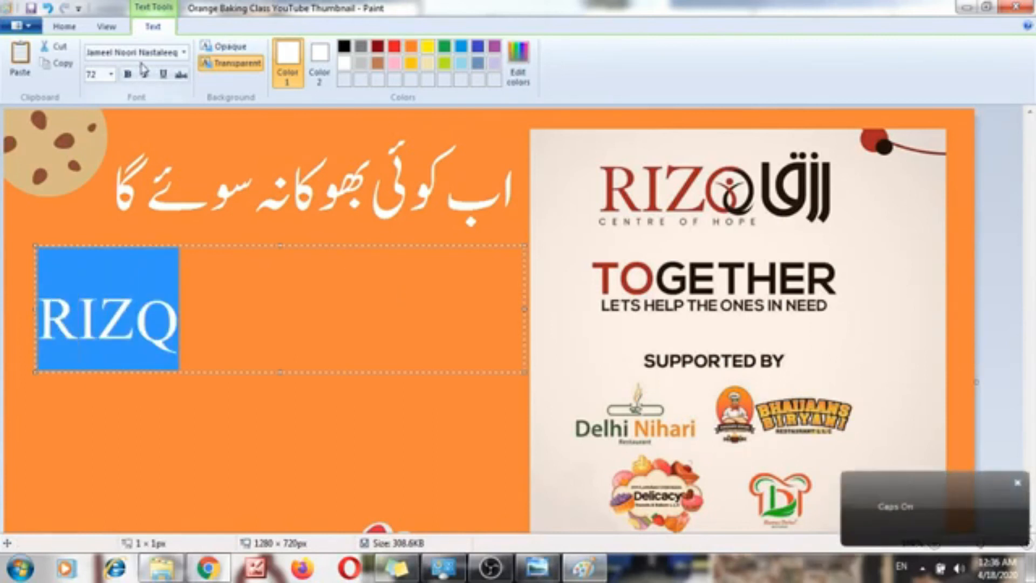
pyautogui.click(110, 74)
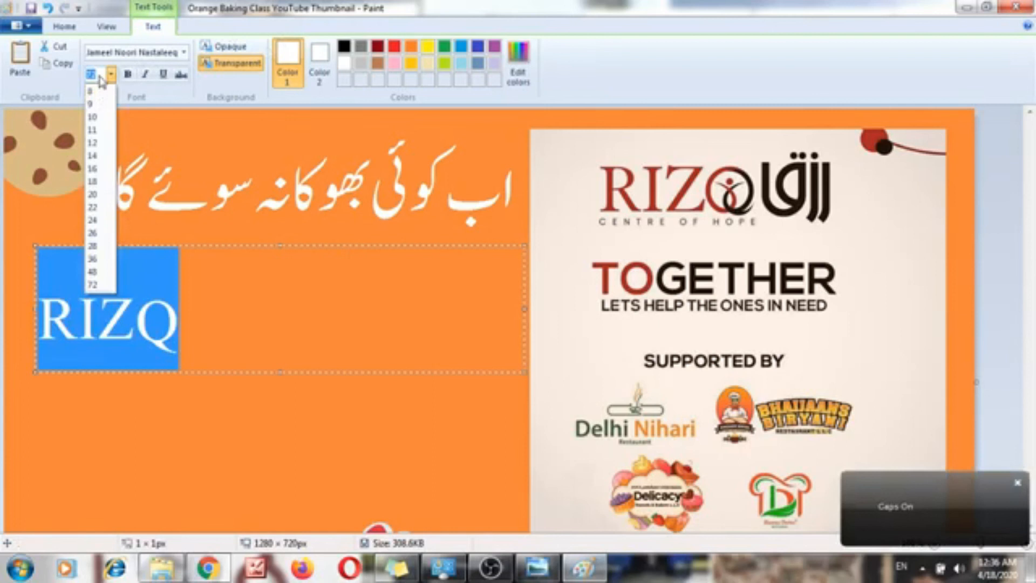
pyautogui.write('1')
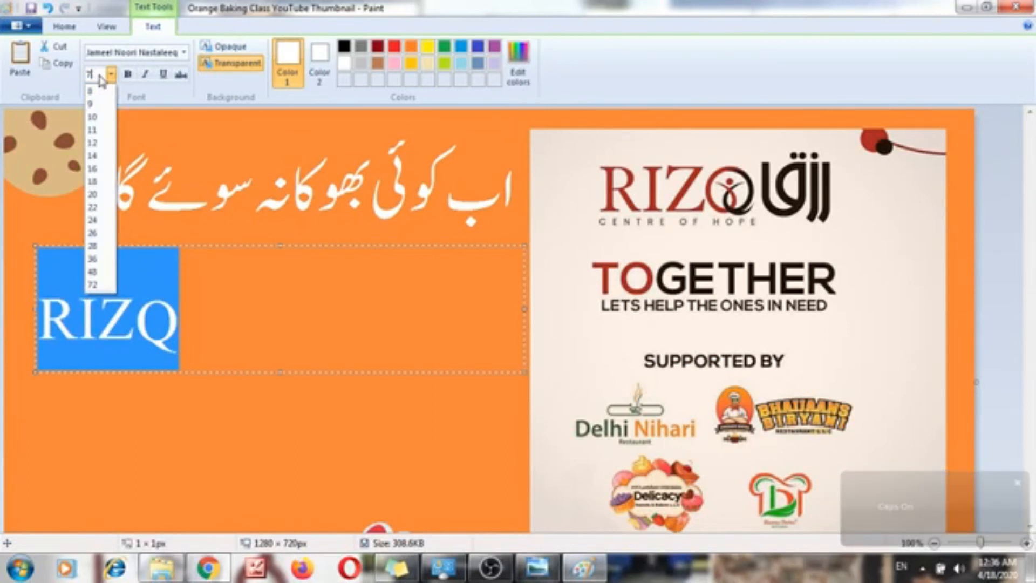
pyautogui.write('00')
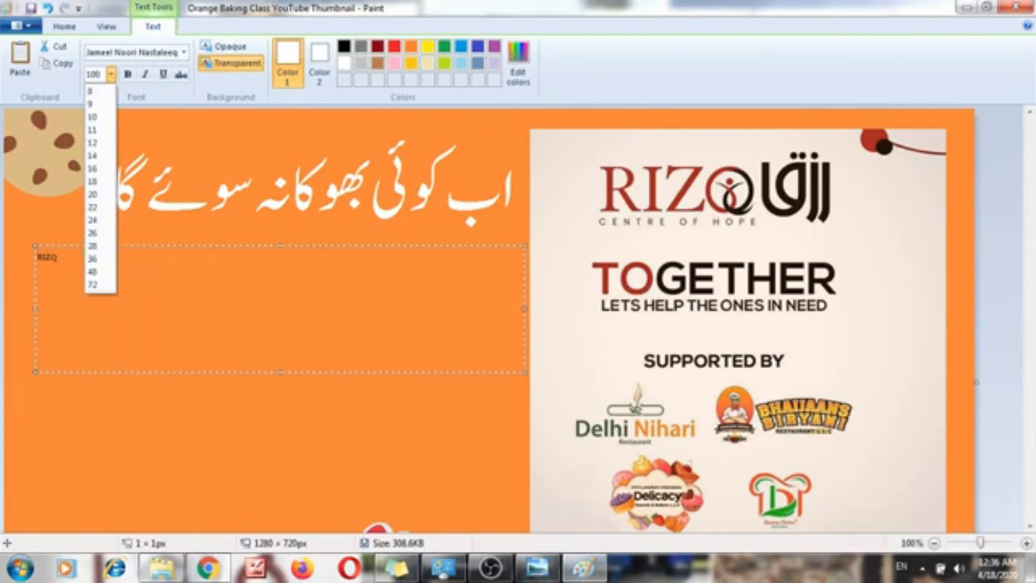
pyautogui.press('Return')
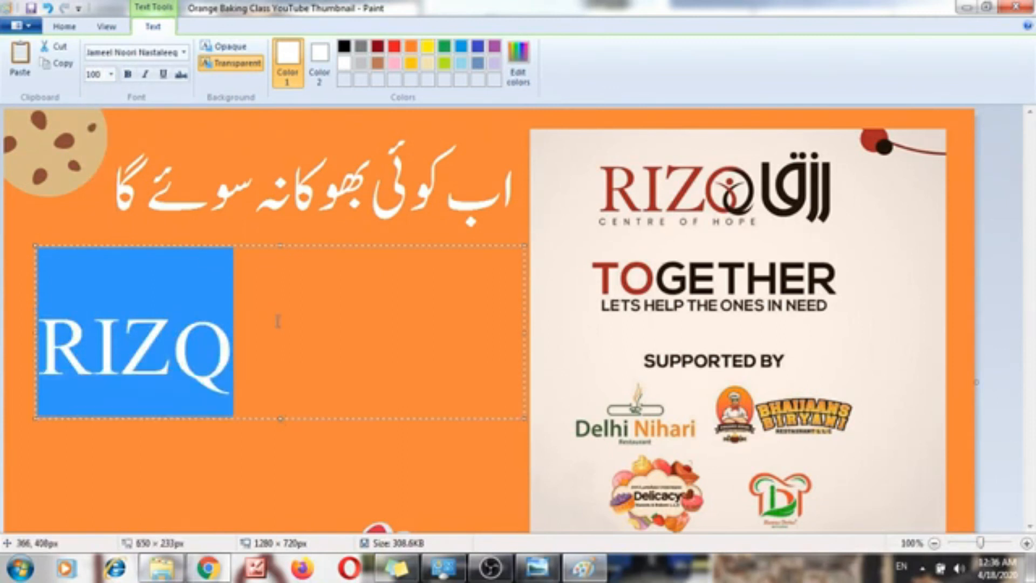
# Step: Make the word "RIZQ" bold and place it on the orange area
pyautogui.click(277, 319)
pyautogui.moveTo(225, 332); pyautogui.dragTo(36, 334)
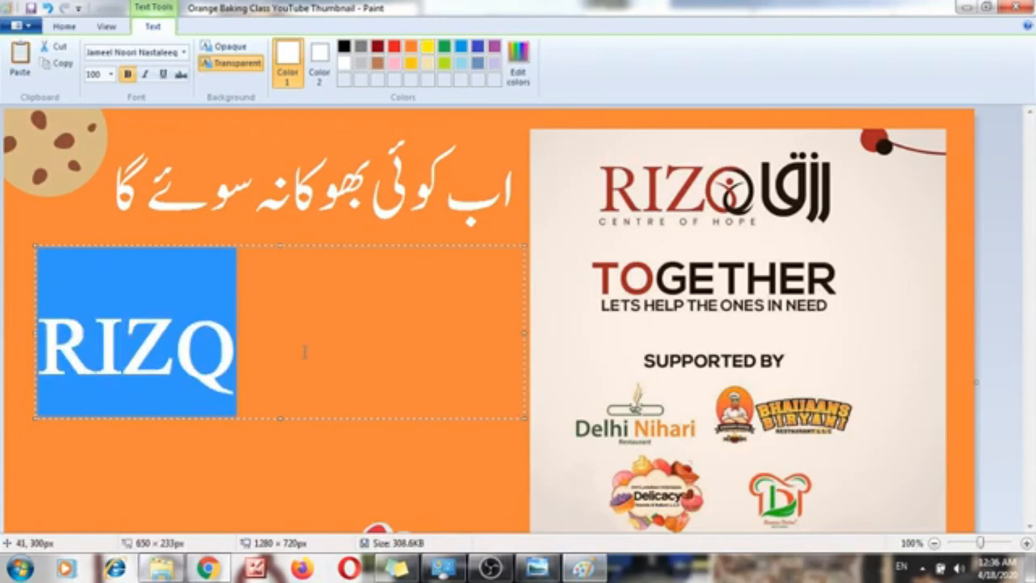
pyautogui.click(340, 345)
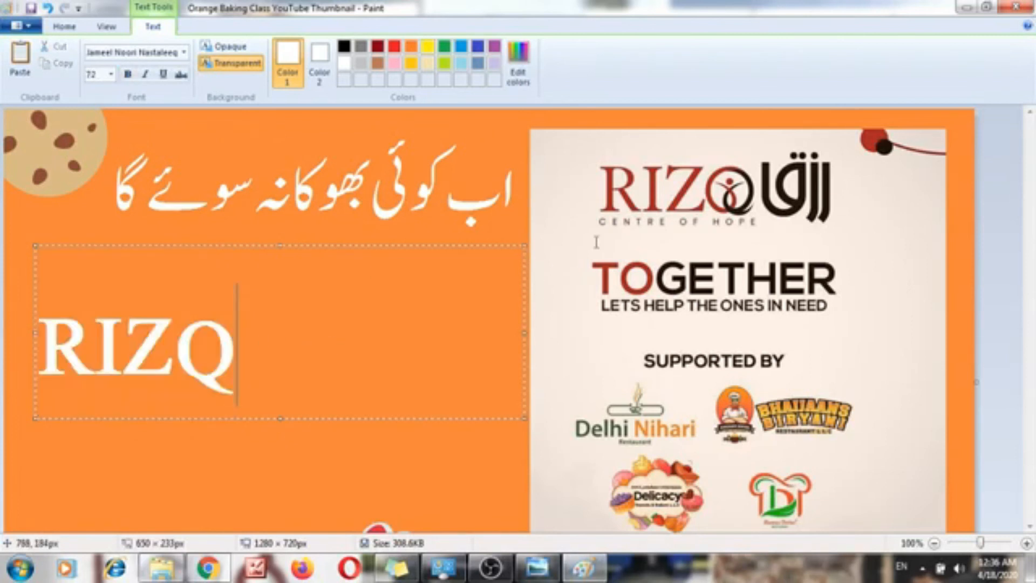
pyautogui.click(485, 452)
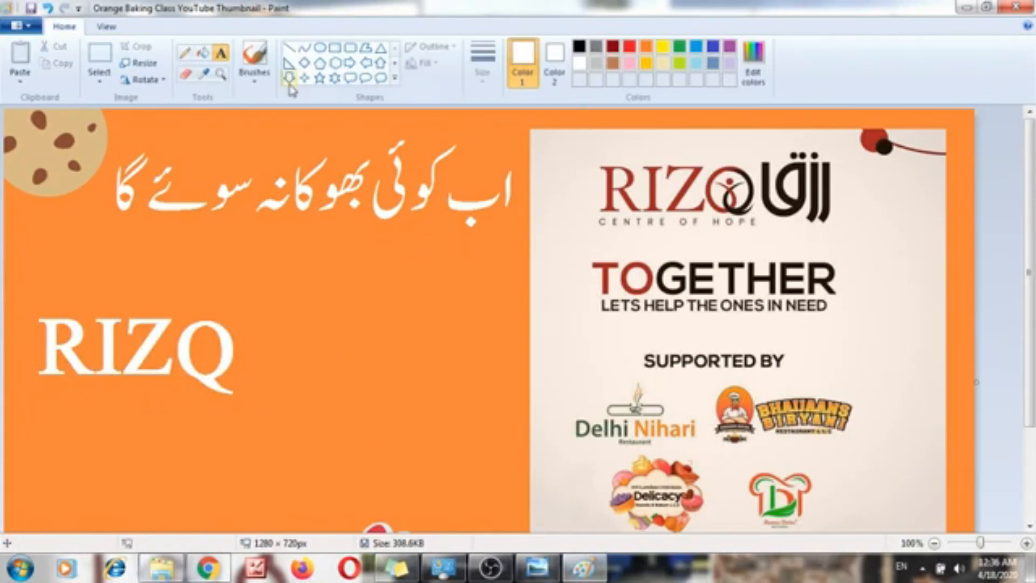
# Step: Close the thumbnail image and save the changes to Orange Baking Class YouTube Thumbnail.png
pyautogui.scroll(-1, 407, 431)
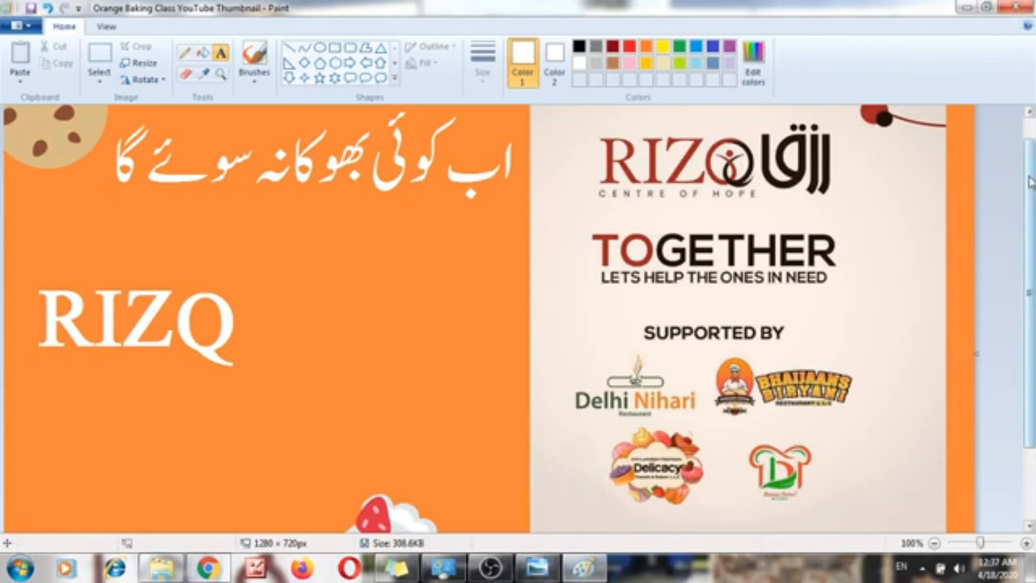
pyautogui.moveTo(1029, 182); pyautogui.dragTo(1029, 252)
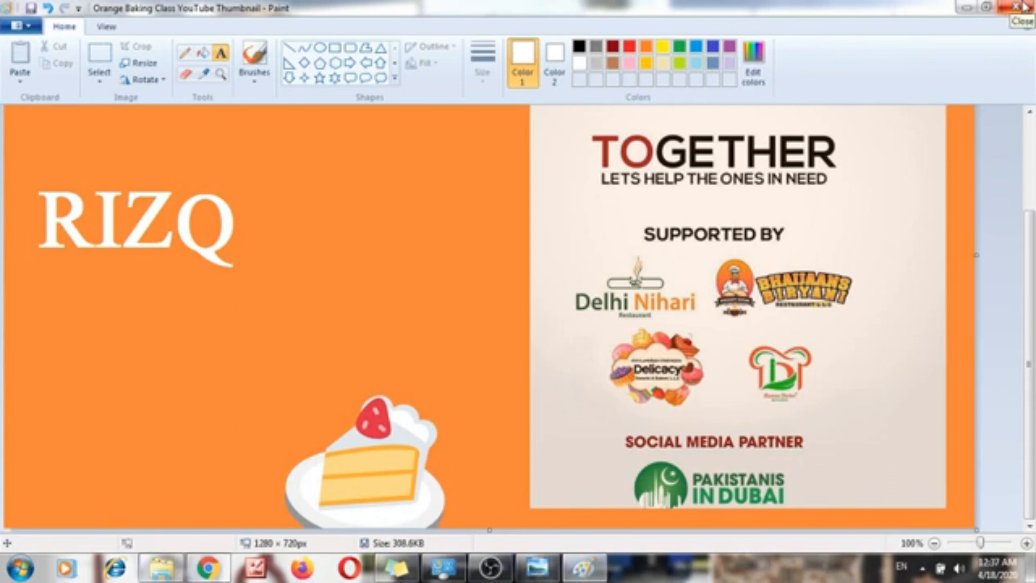
pyautogui.click(1023, 6)
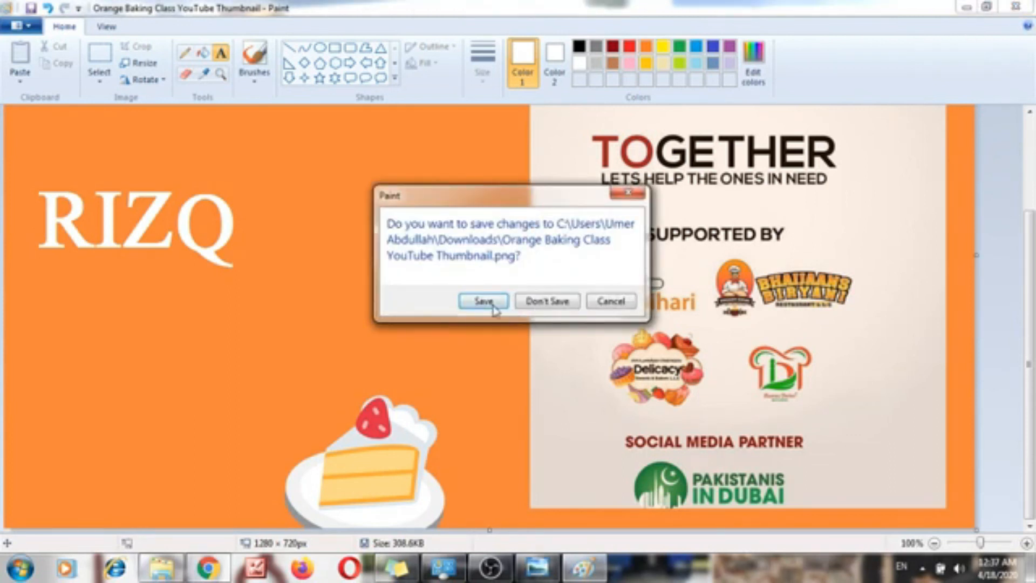
pyautogui.click(492, 302)
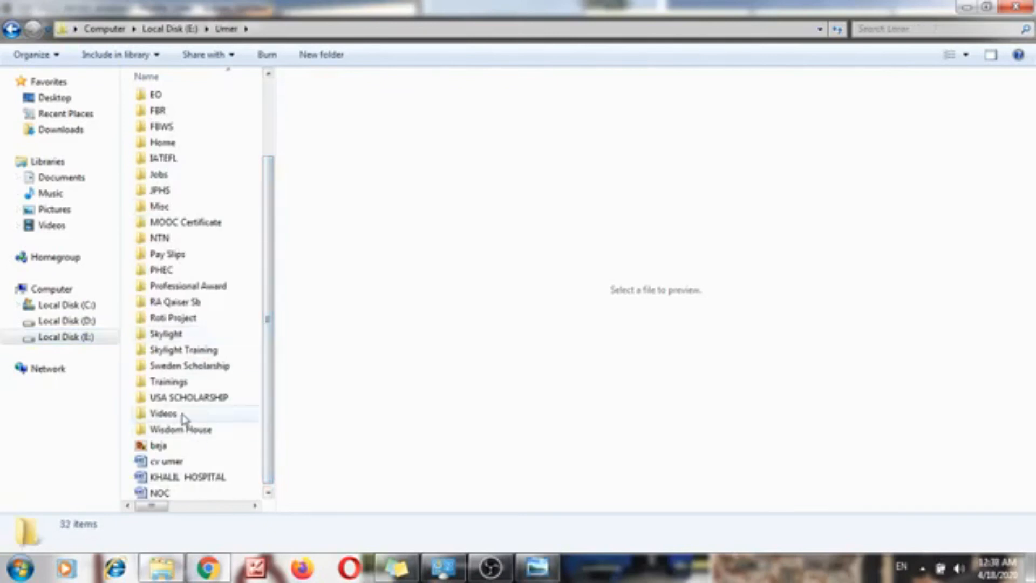
# Step: In File Explorer, open the Thumbnail folder inside Videos and preview each of its base images
pyautogui.doubleClick(186, 413)
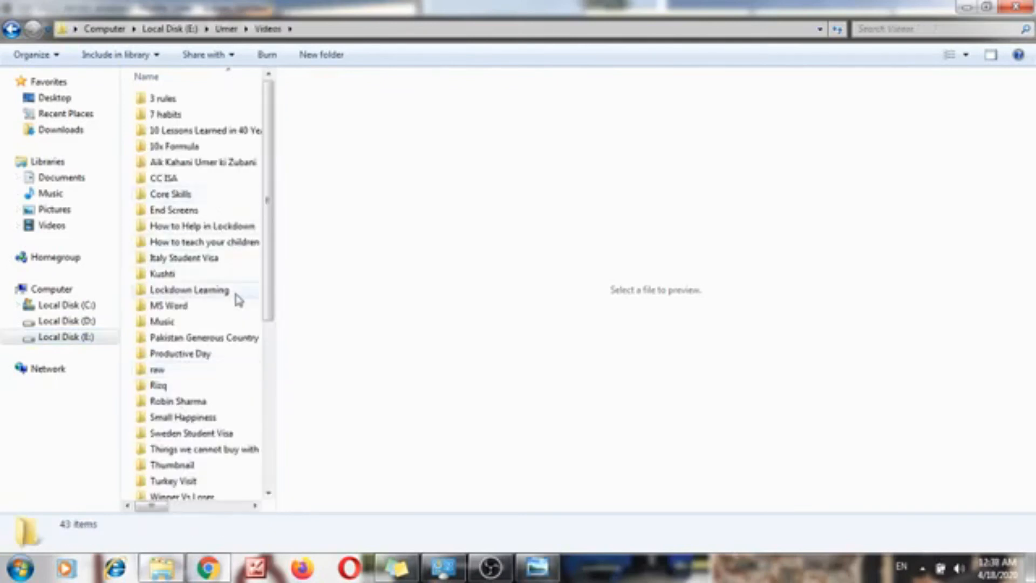
pyautogui.doubleClick(218, 467)
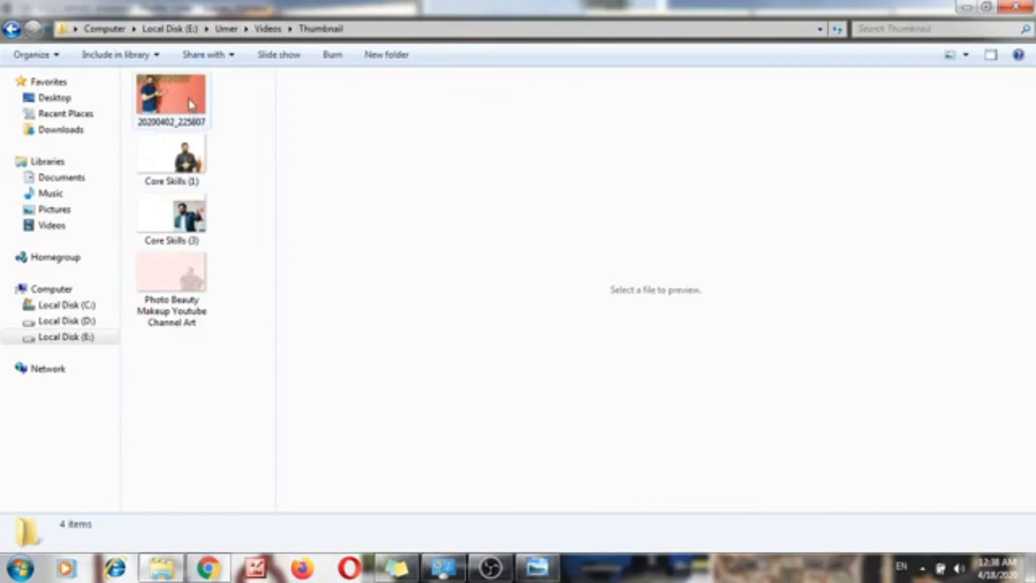
pyautogui.click(190, 104)
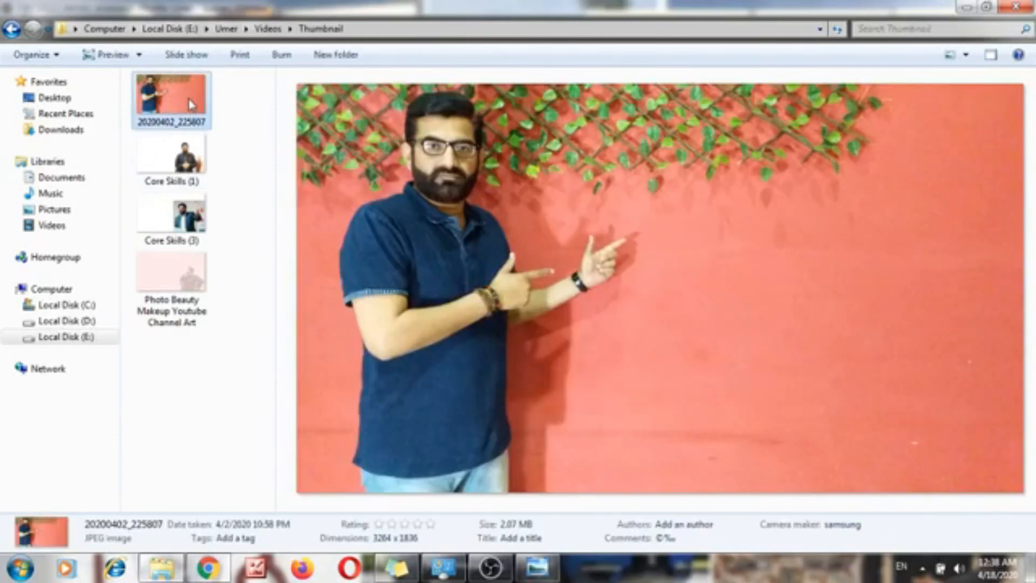
pyautogui.press('Down')
pyautogui.press('Down')
pyautogui.press('Down')
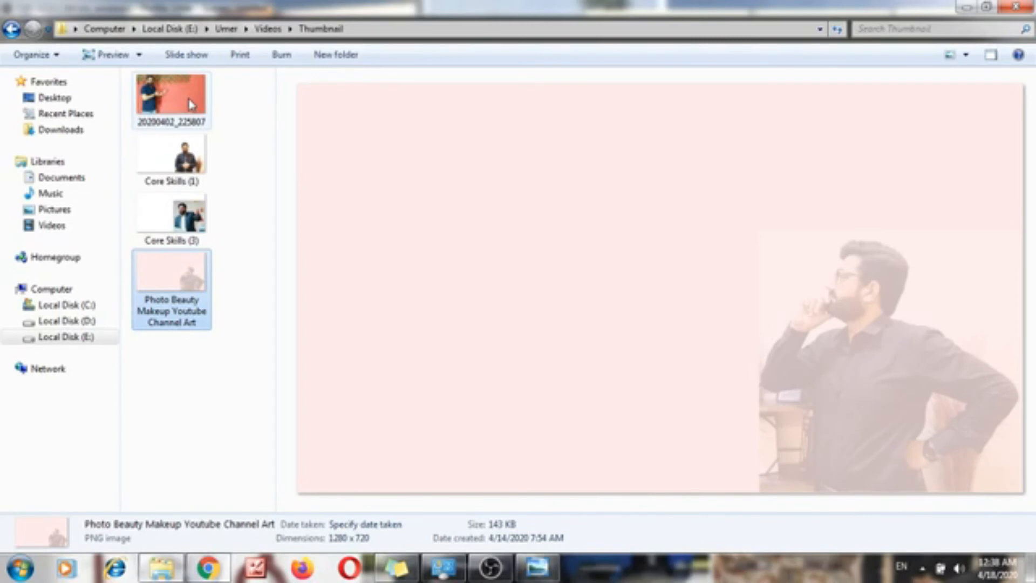
# Step: Close the folder window, switch to Chrome and look through the custom thumbnails on the channel's YouTube videos page
pyautogui.click(1025, 7)
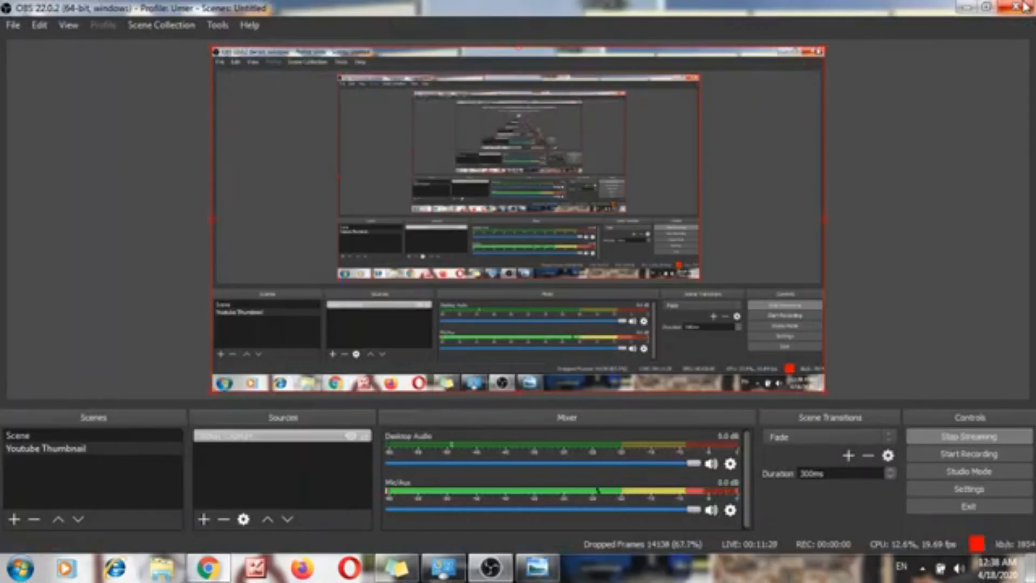
pyautogui.click(206, 569)
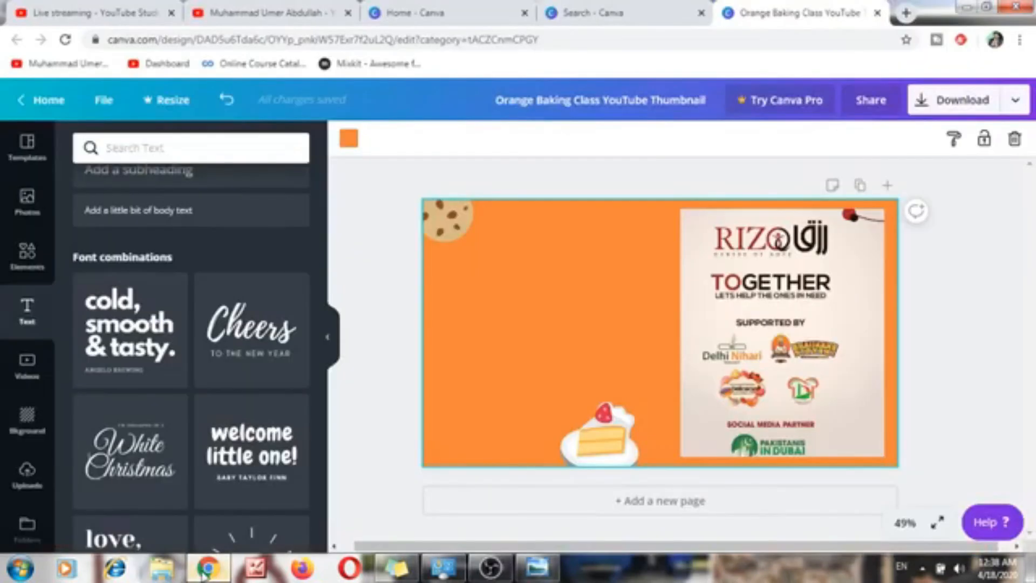
pyautogui.click(318, 8)
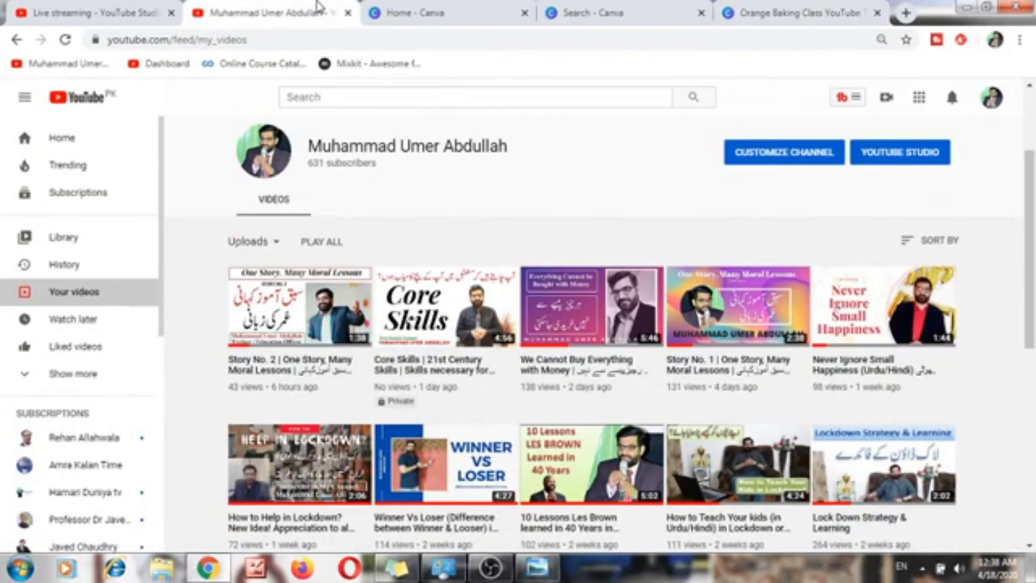
pyautogui.moveTo(1031, 196); pyautogui.dragTo(1032, 248)
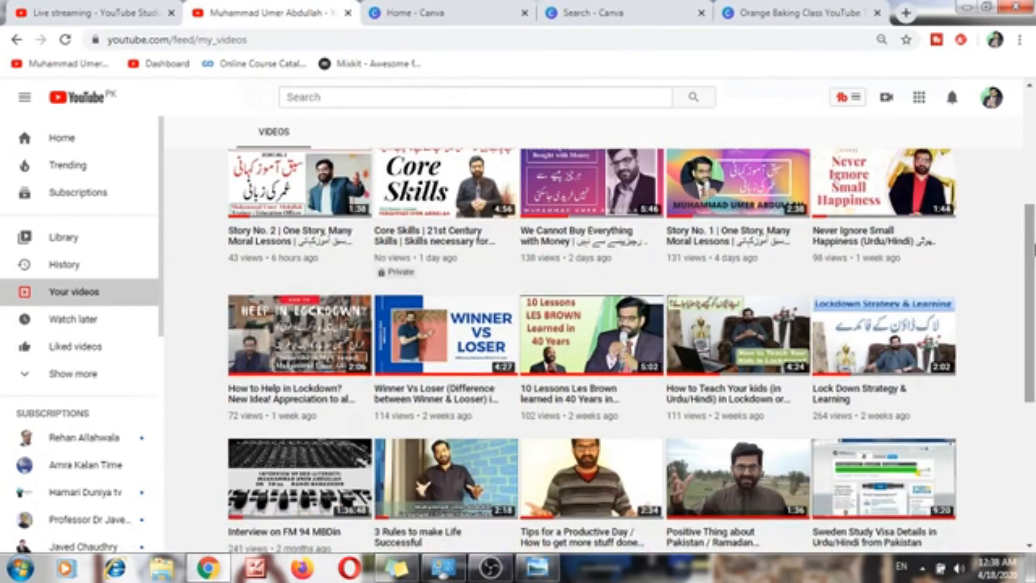